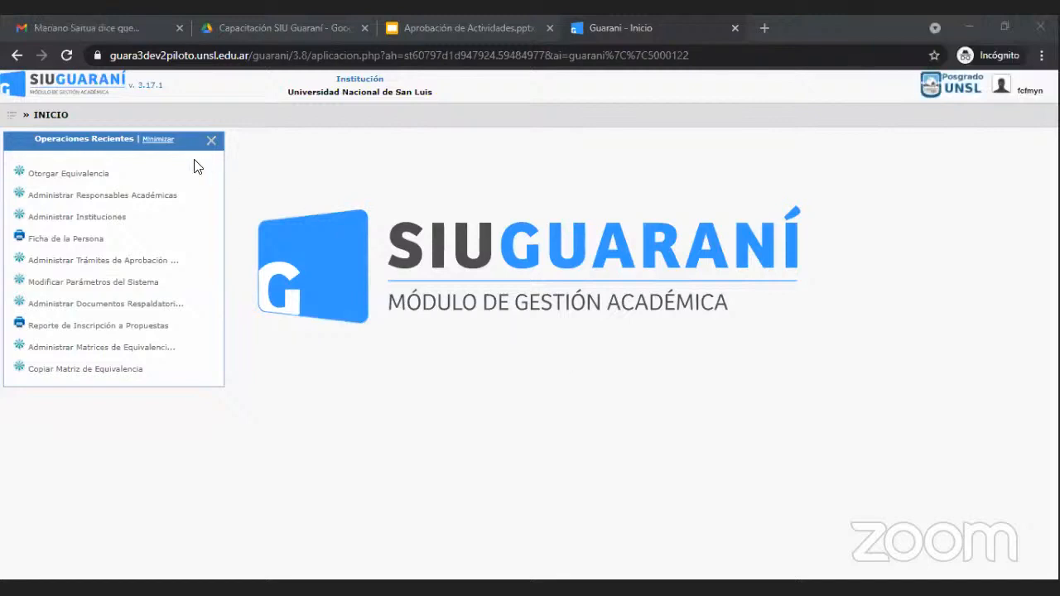
- Open Administrar Trámites de Aprobación por Resolución under Reconocimiento de Actividades and start adding a new trámite
left_click(13, 122)
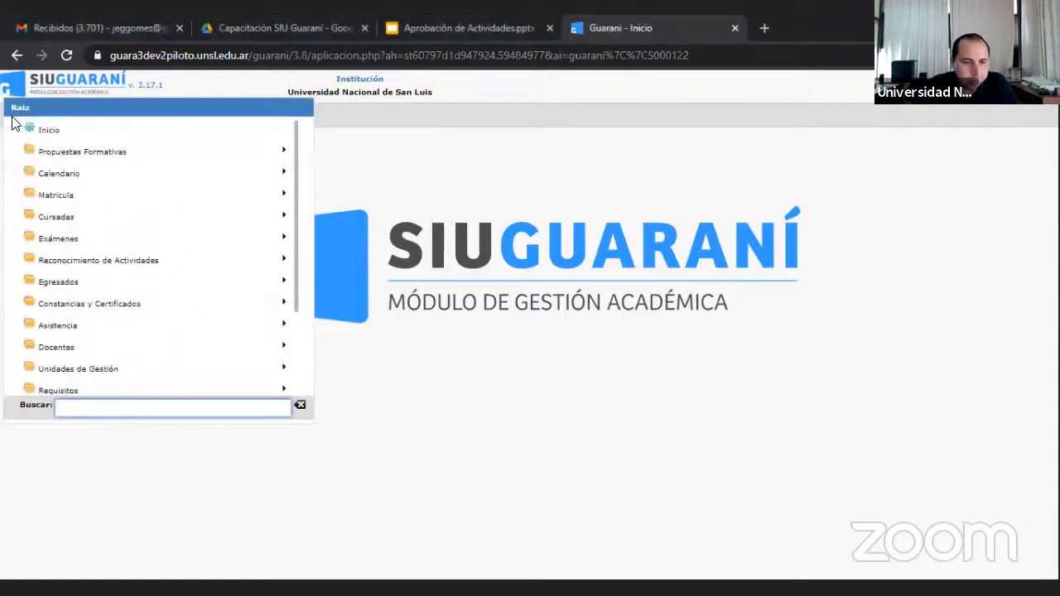
left_click(87, 263)
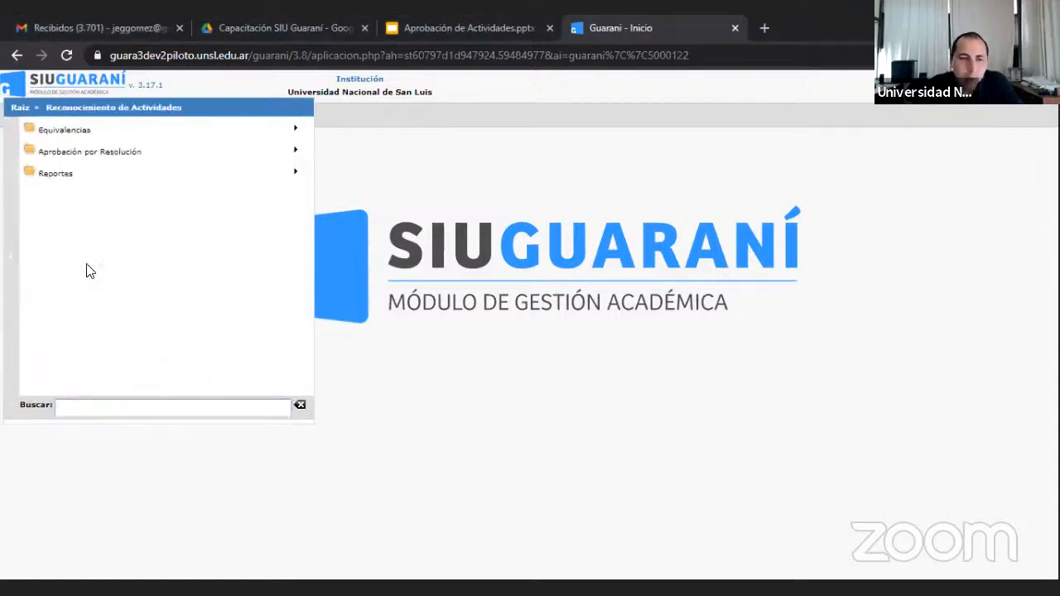
left_click(80, 154)
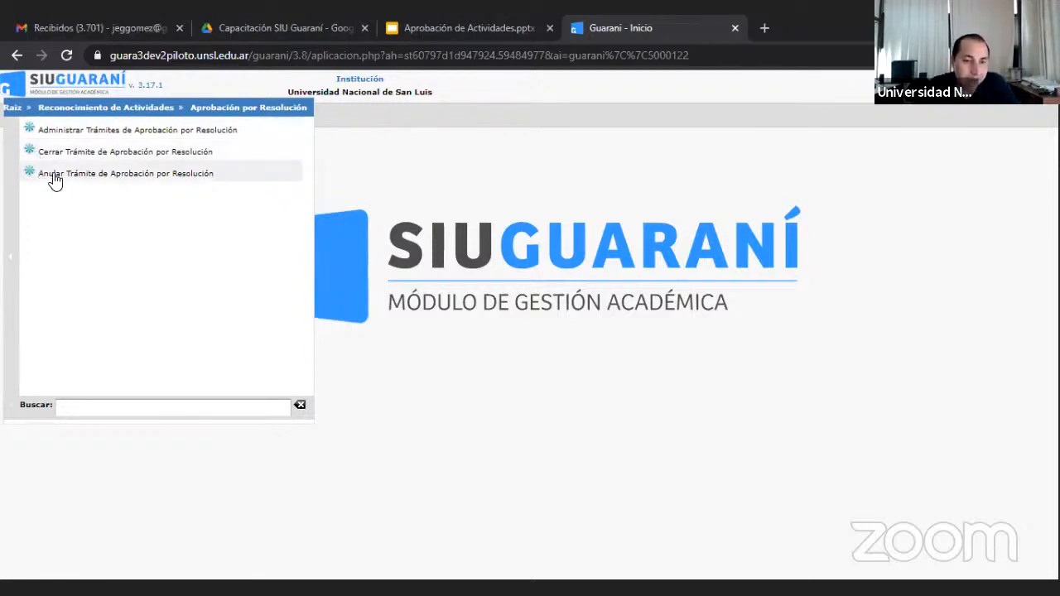
left_click(78, 131)
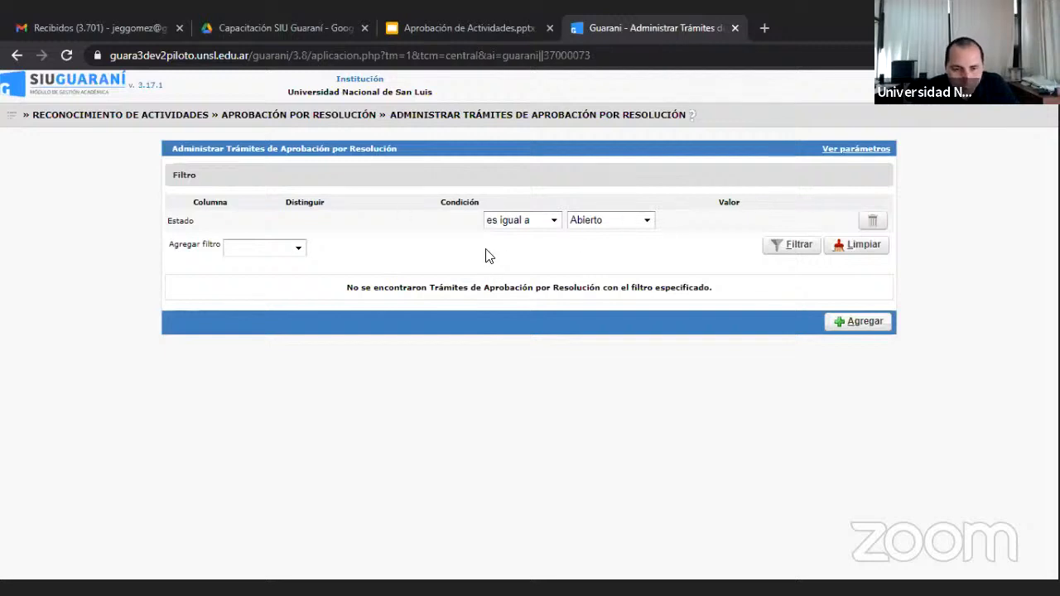
left_click(859, 326)
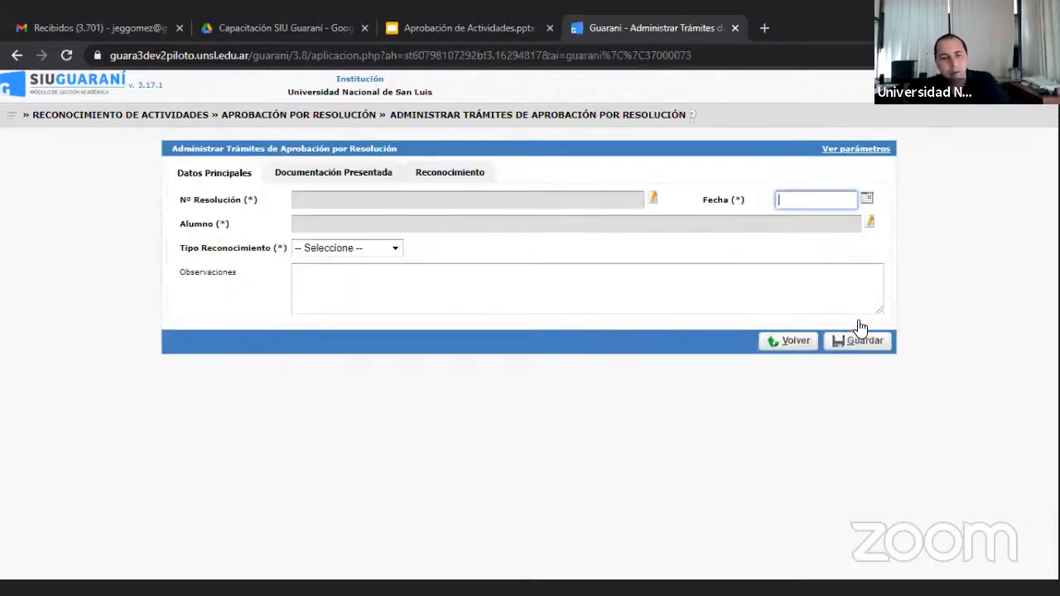
- Fill in the main data with resolution RCS 01/21 dated 02/02/2021, the student, and recognition type Actividades/Módulos
left_click(653, 201)
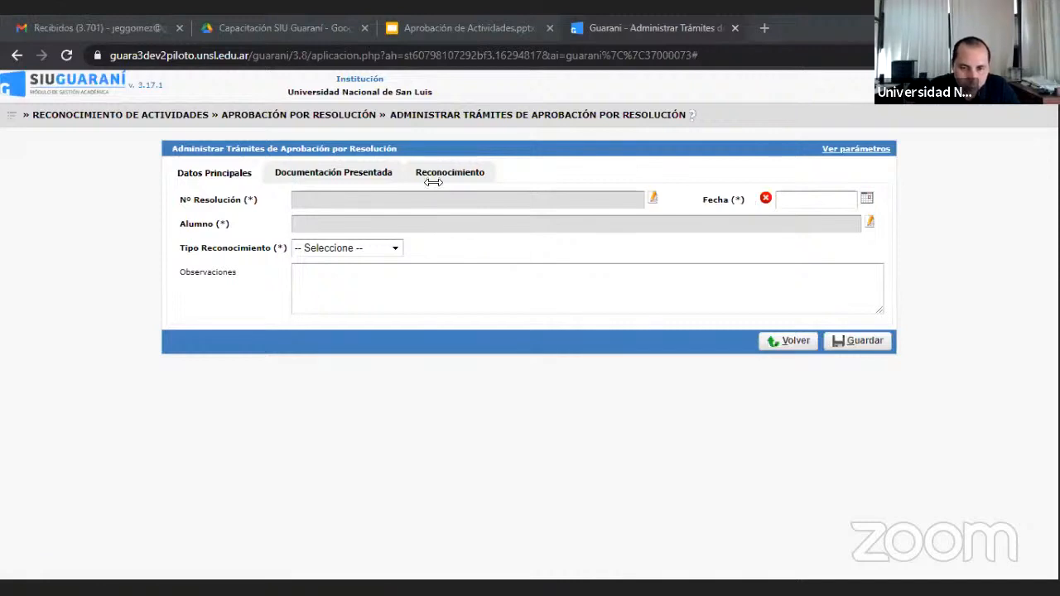
left_click(480, 191)
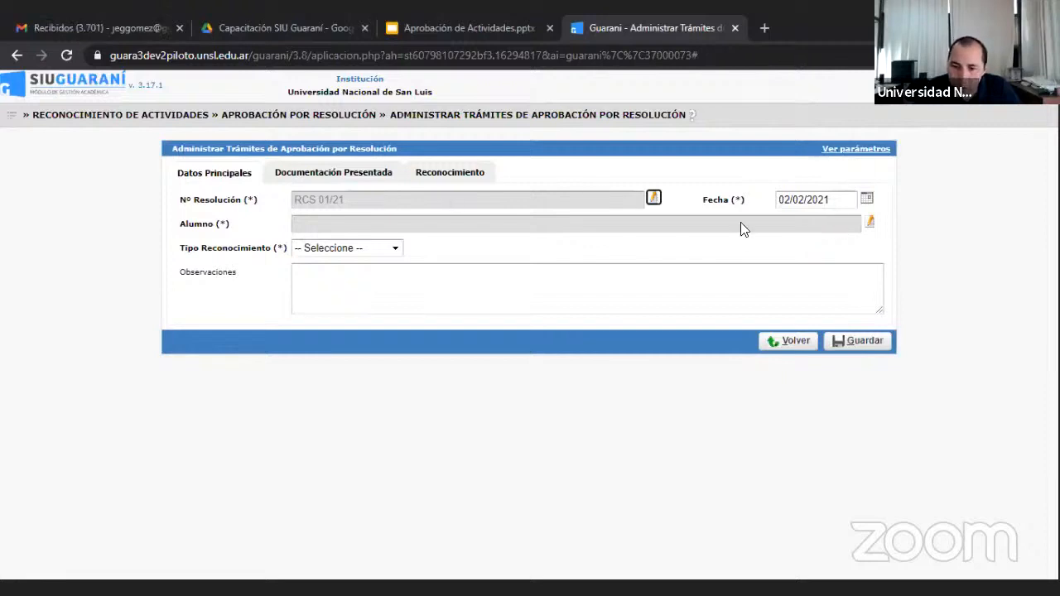
left_click(870, 231)
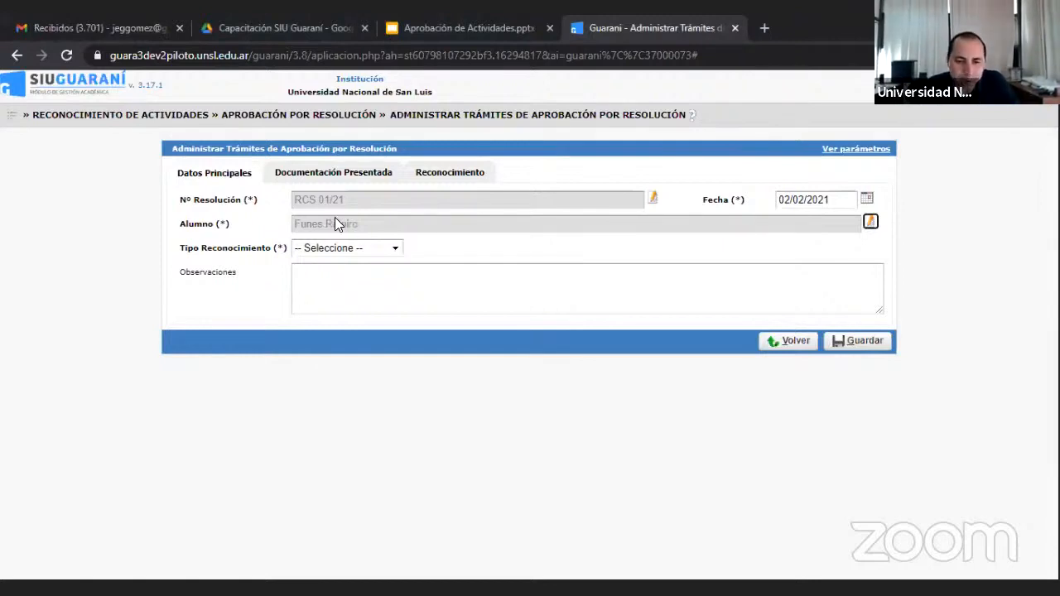
left_click(396, 250)
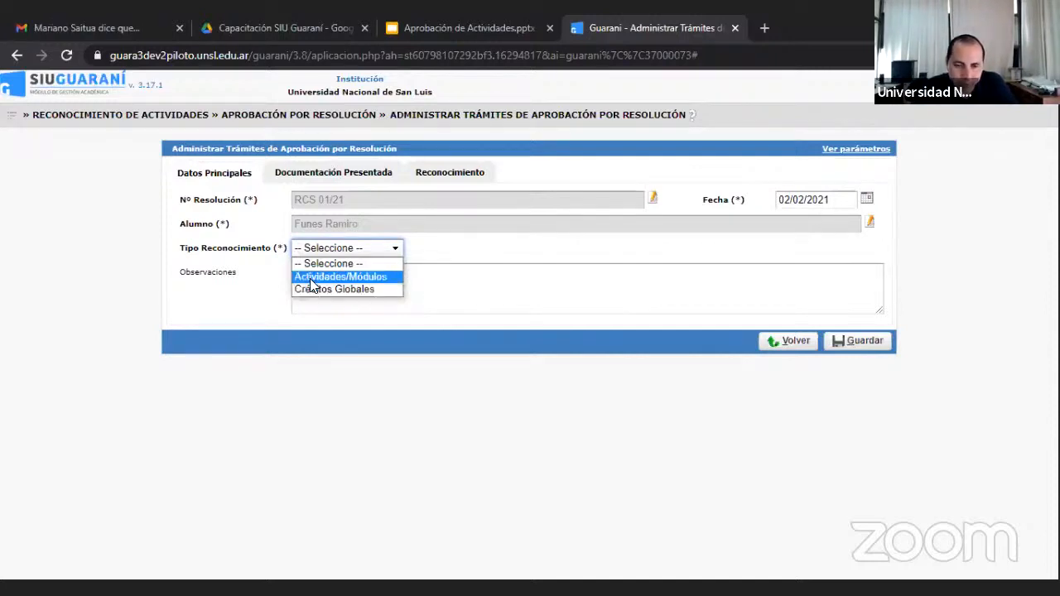
left_click(314, 282)
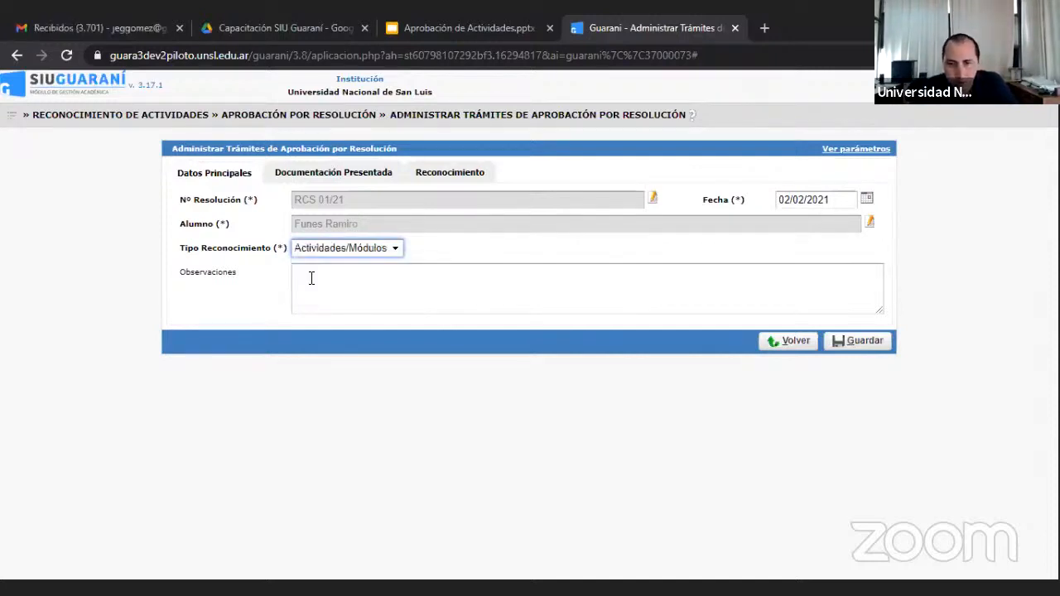
- Open a blank entry for presented documentation and examine its fields and the available documentation types
left_click(361, 180)
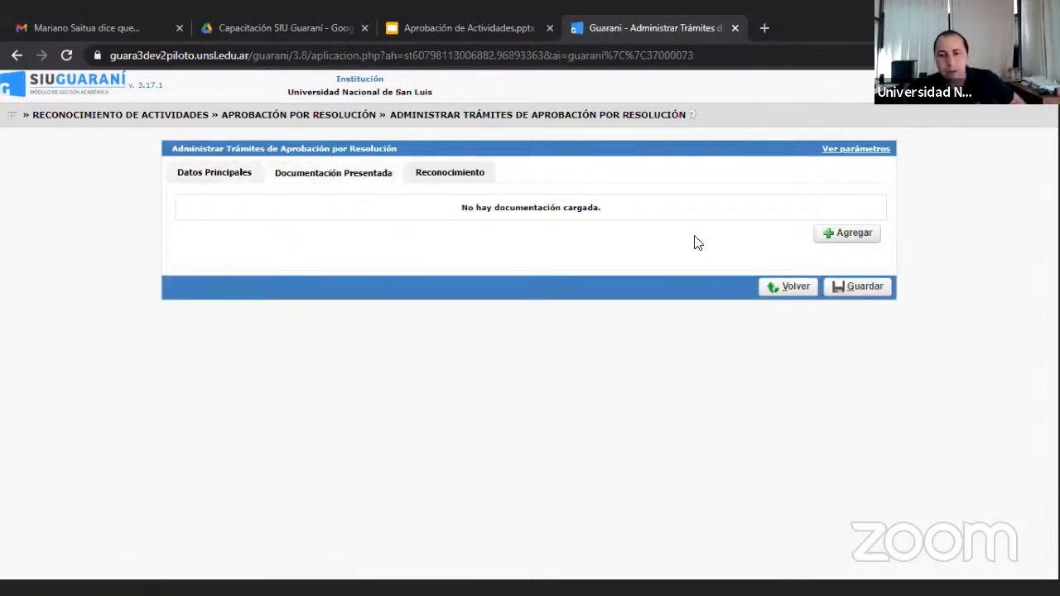
left_click(853, 237)
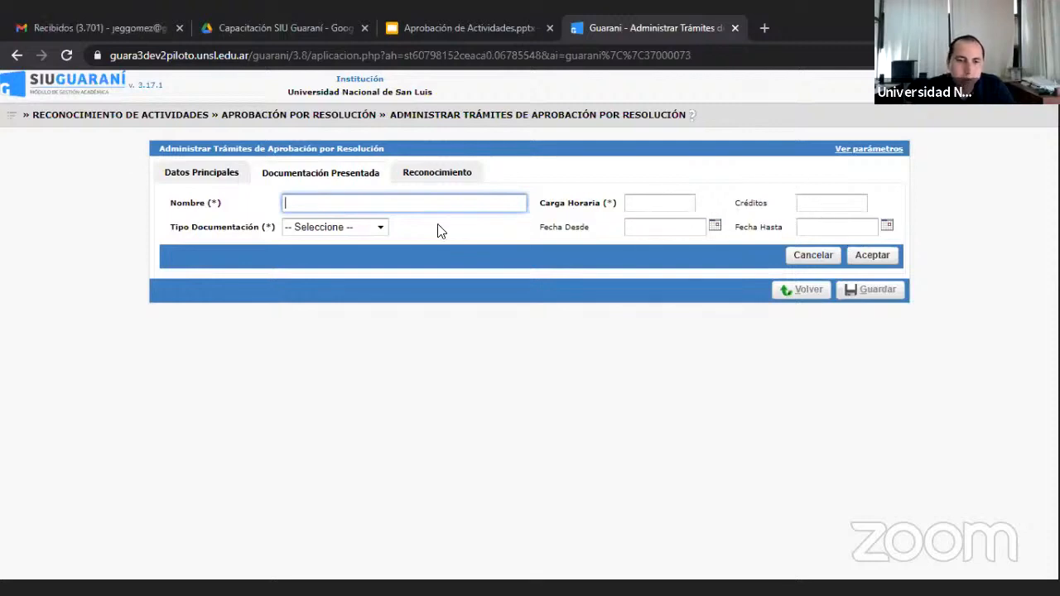
left_click(381, 229)
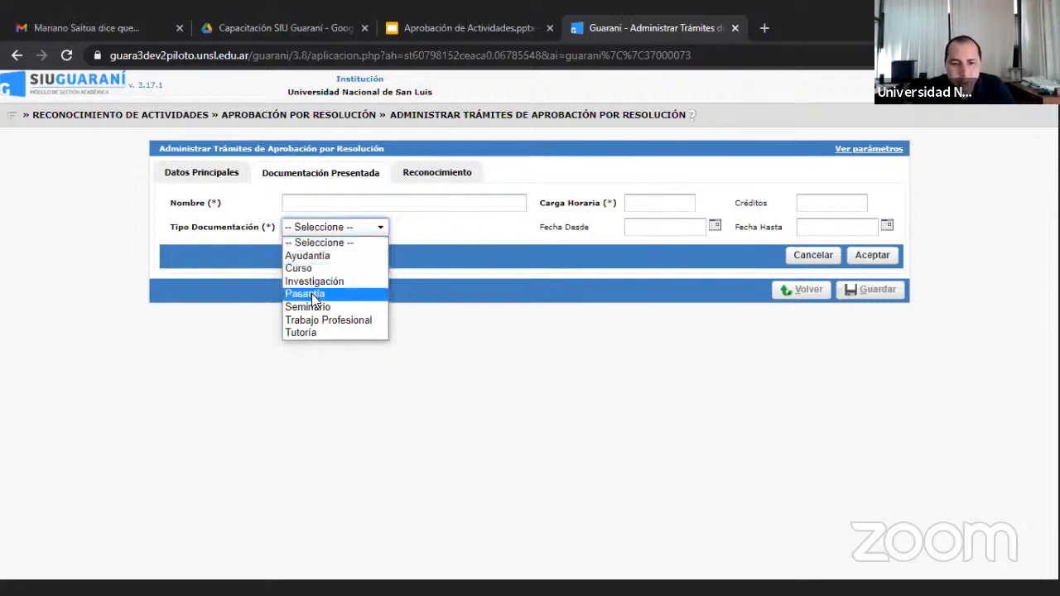
left_click(603, 229)
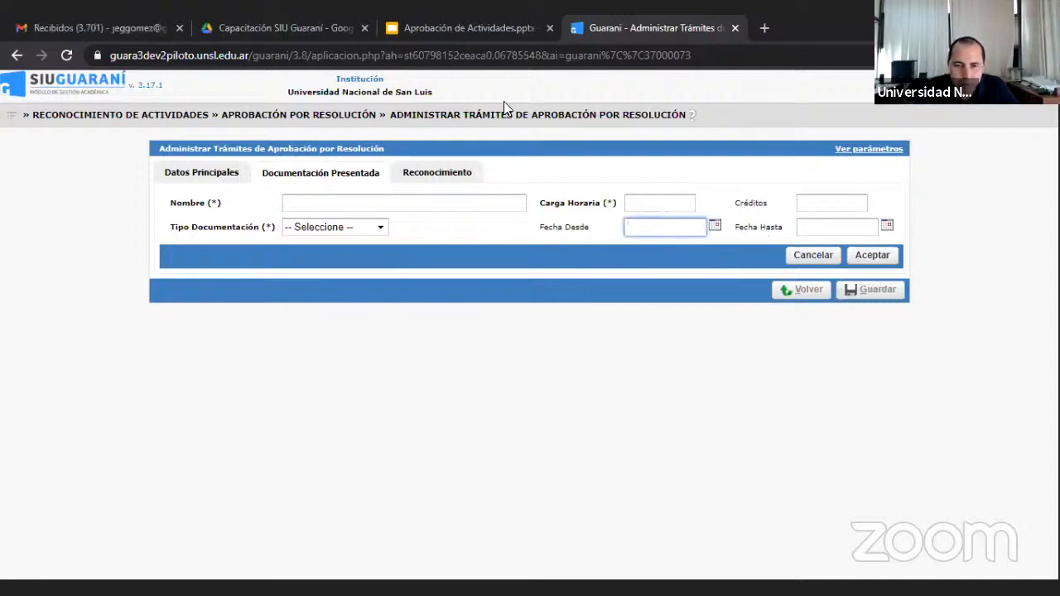
- Open the trámite's recognition section and examine the selectable items through the last page, returning to the first page
left_click(431, 176)
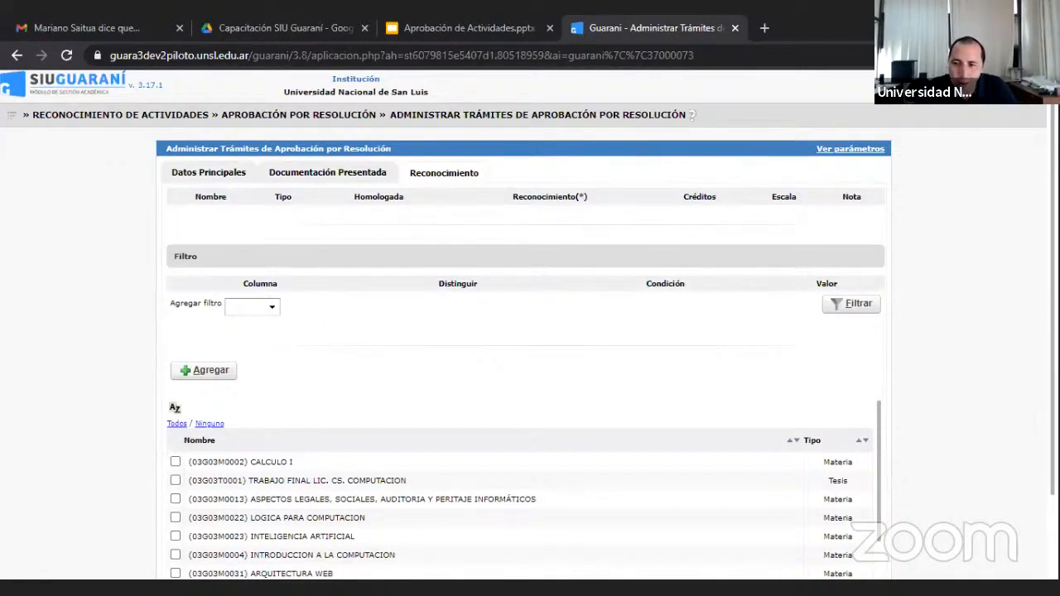
scroll(527, 331, "down", 2)
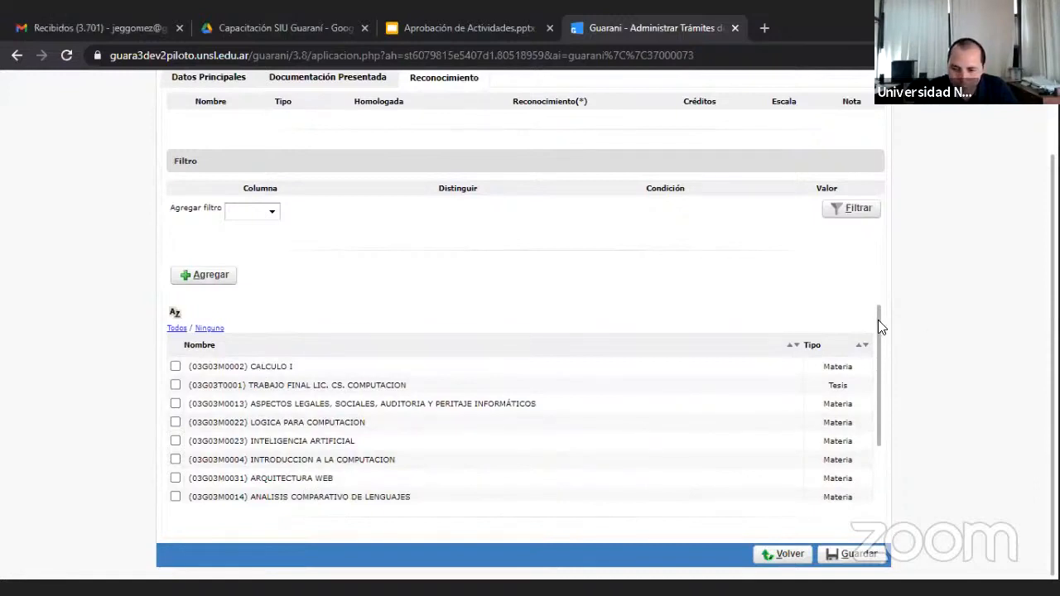
left_click_drag(880, 326, 893, 406)
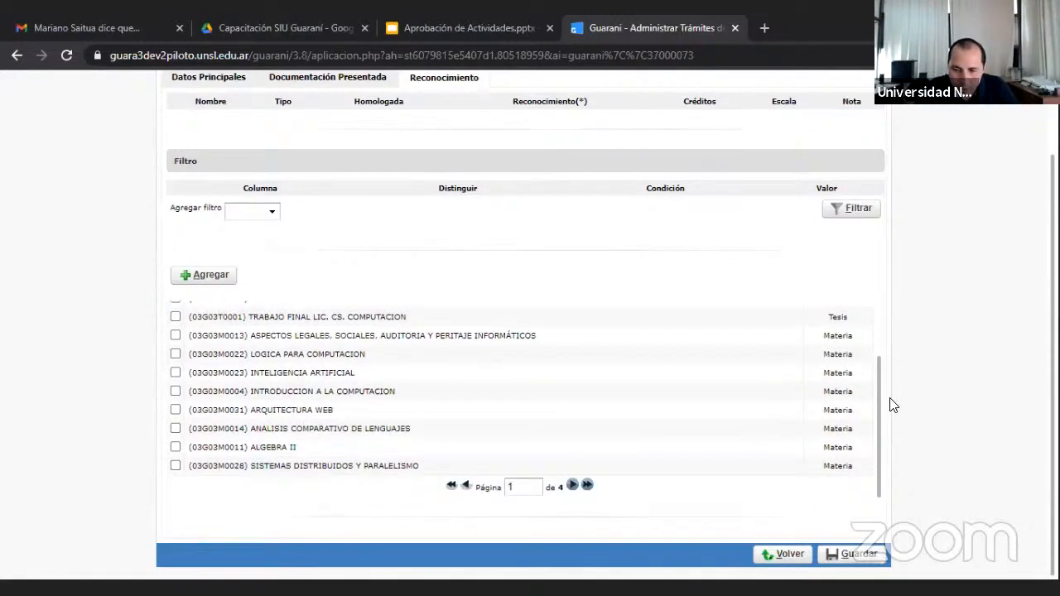
left_click(587, 486)
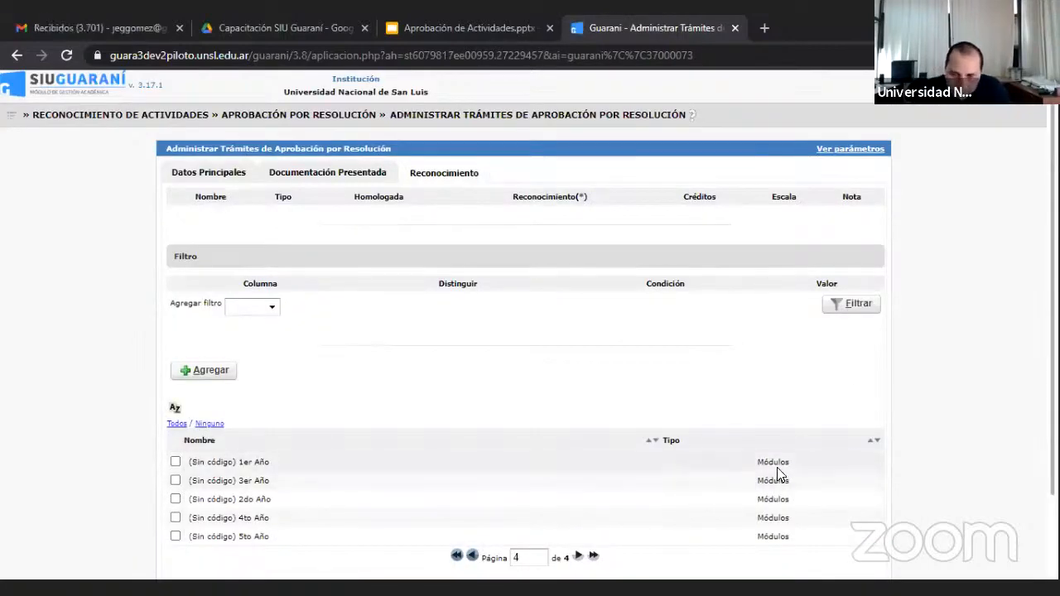
left_click(176, 462)
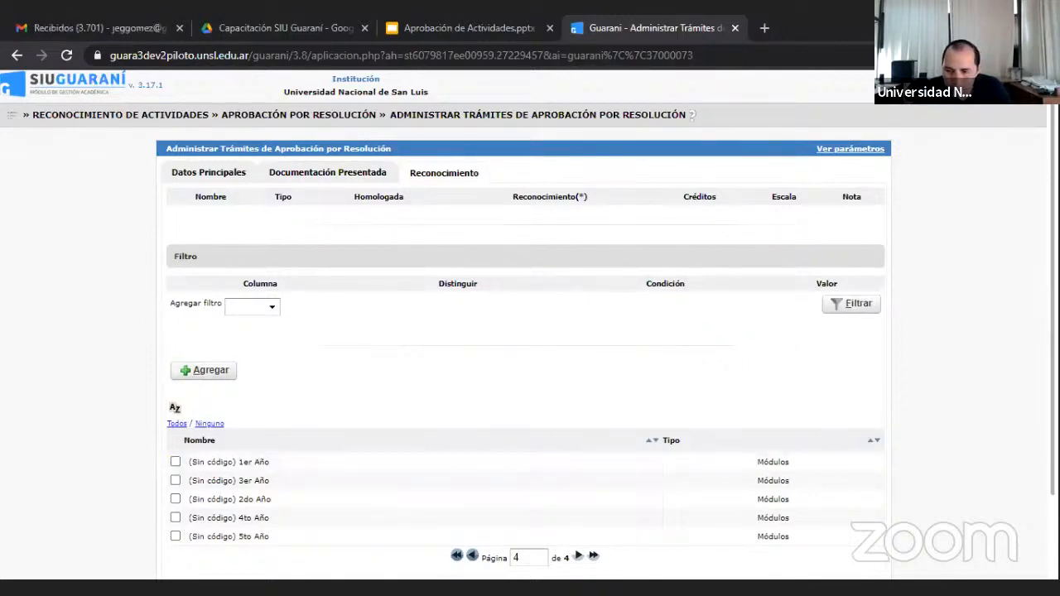
scroll(460, 464, "down", 1)
left_click(456, 462)
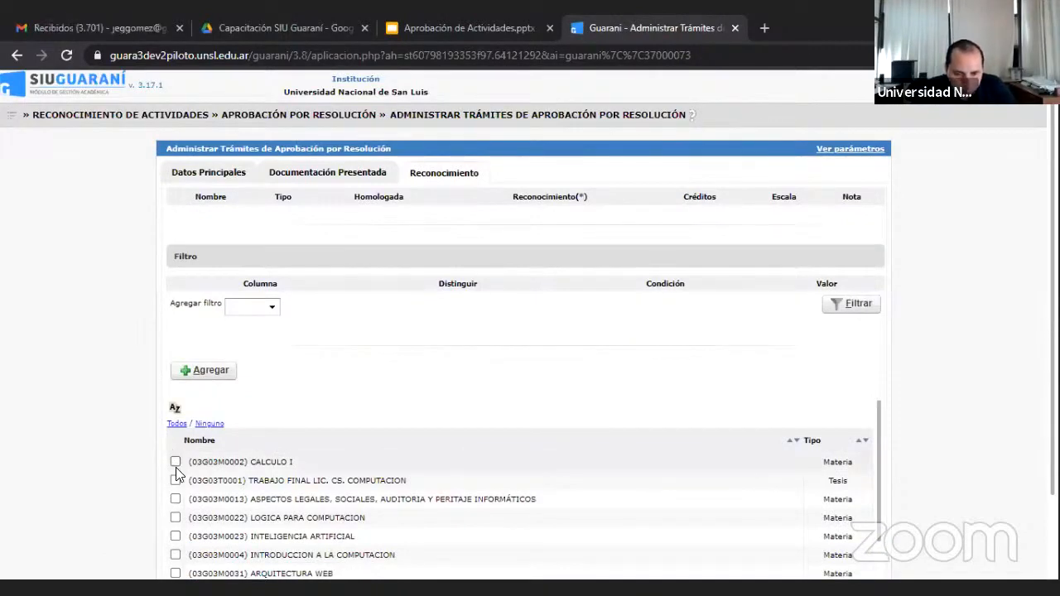
- Add the subjects LOGICA PARA COMPUTACION and ARQUITECTURA WEB to the recognition
left_click(175, 518)
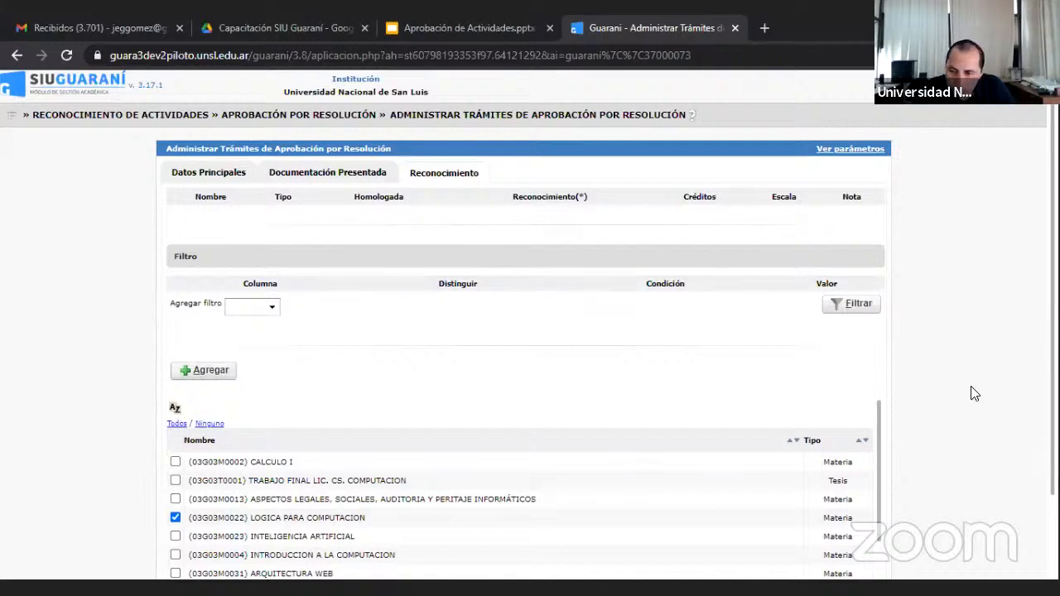
scroll(449, 485, "down", 2)
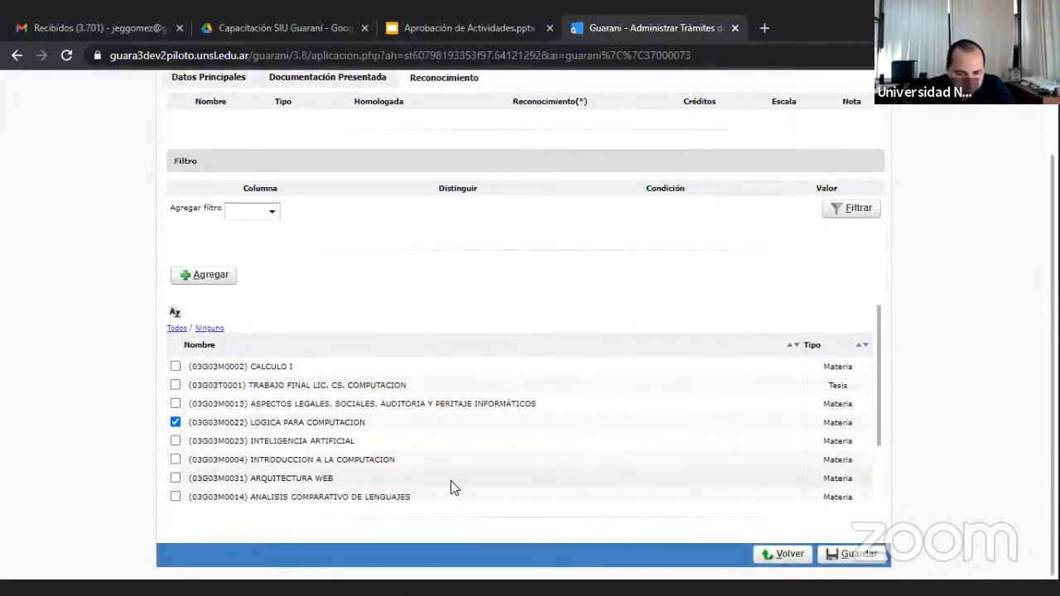
left_click(175, 478)
left_click(205, 284)
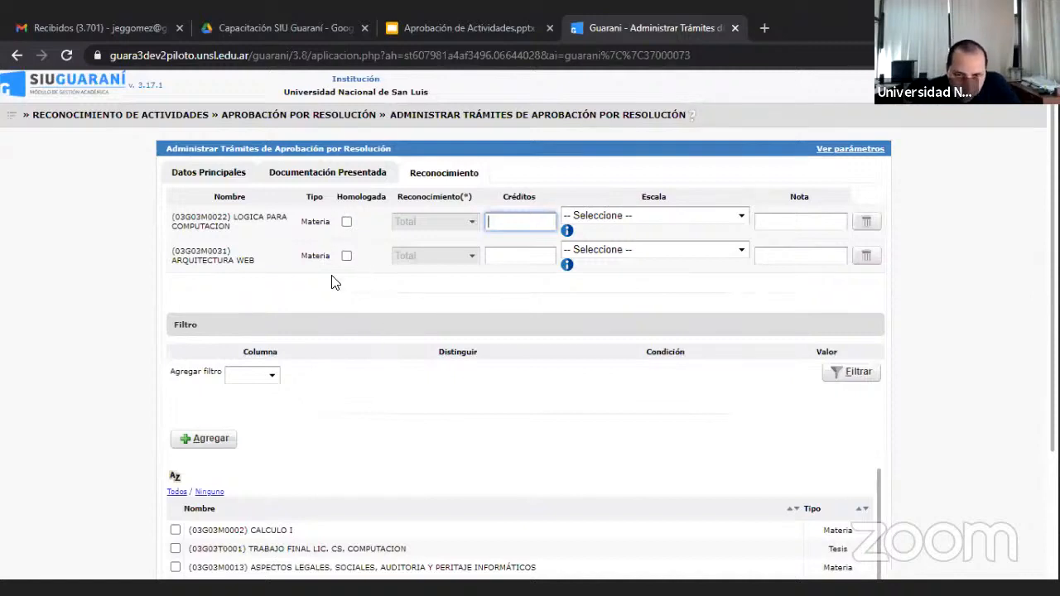
- Set the grading scale of both LOGICA PARA COMPUTACION and ARQUITECTURA WEB to Continua - Aprobación >= 7
left_click(346, 221)
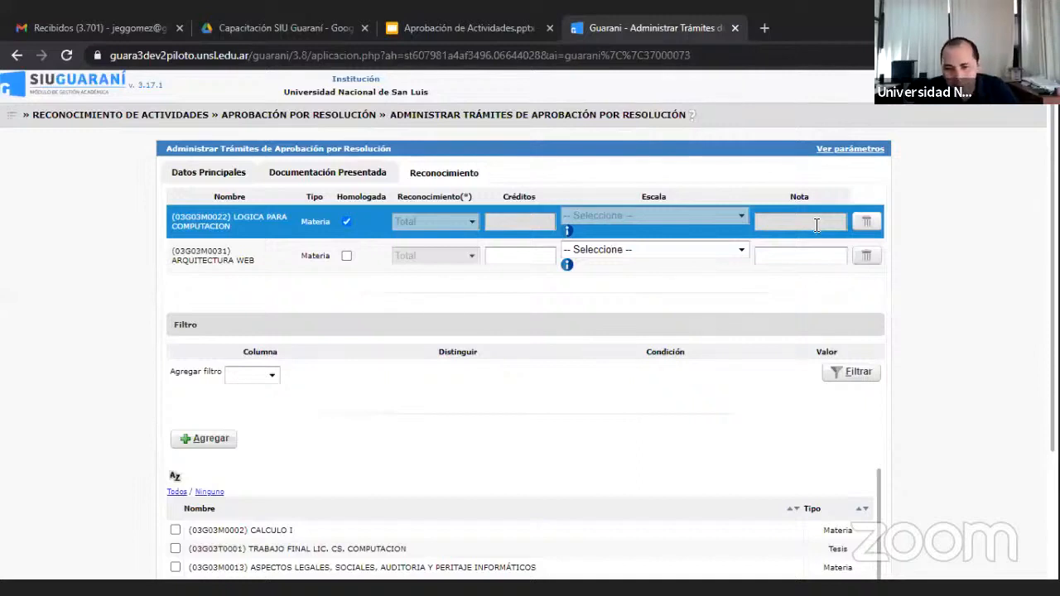
left_click(346, 222)
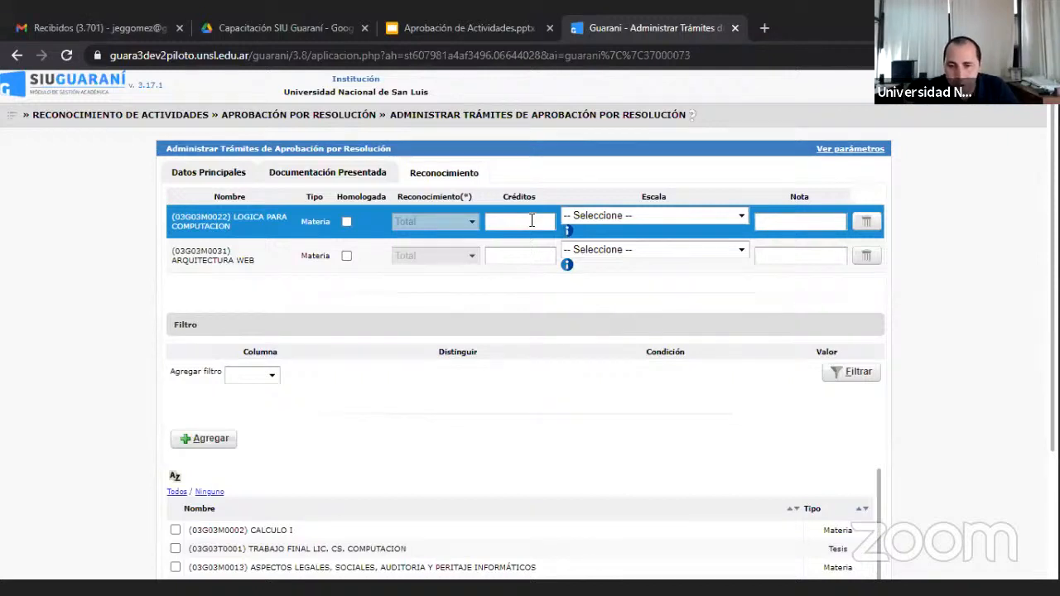
left_click(739, 220)
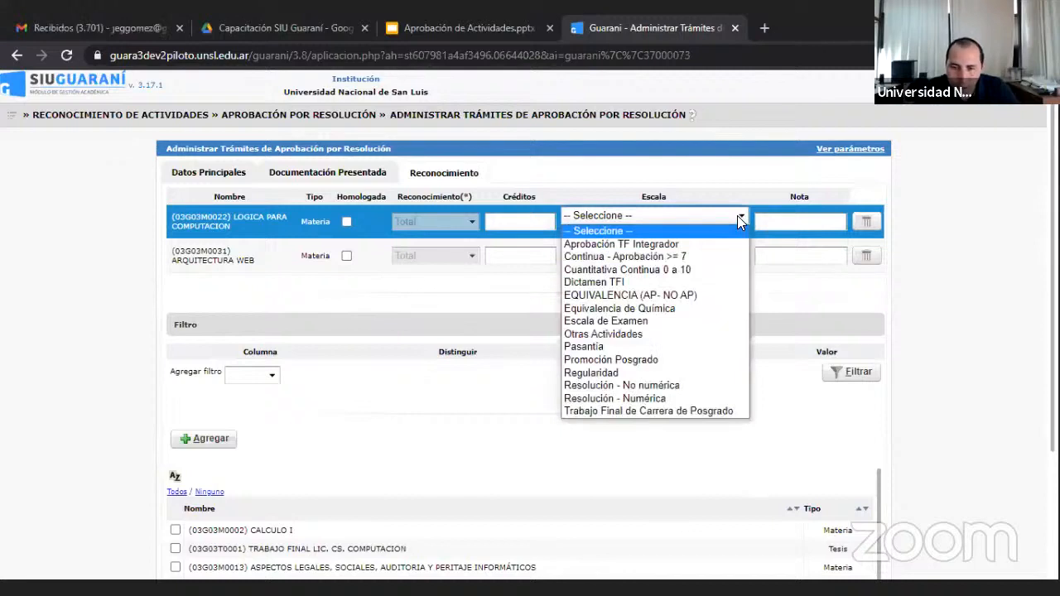
left_click(673, 257)
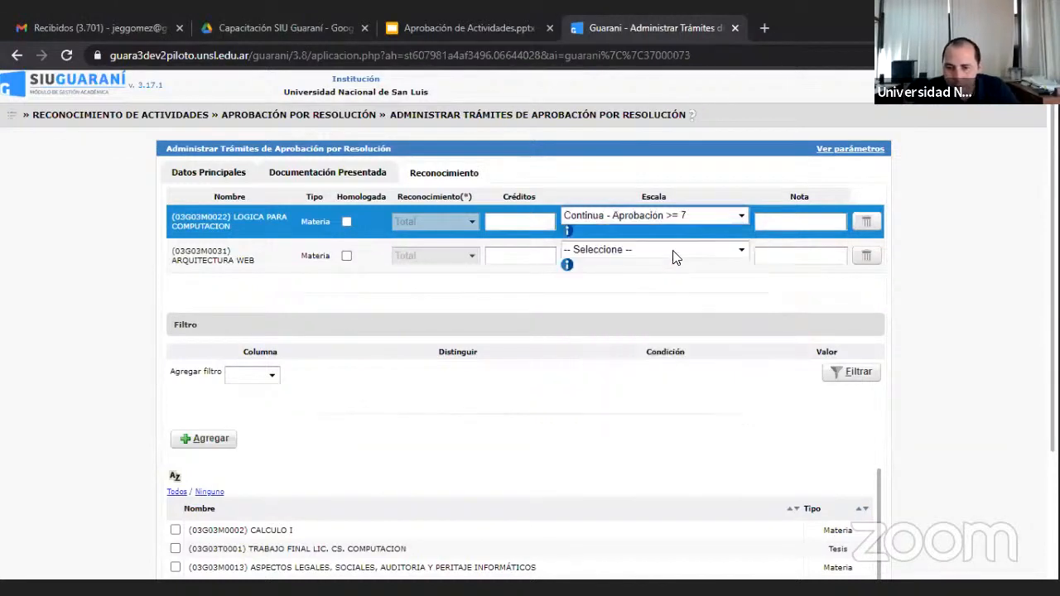
left_click(743, 250)
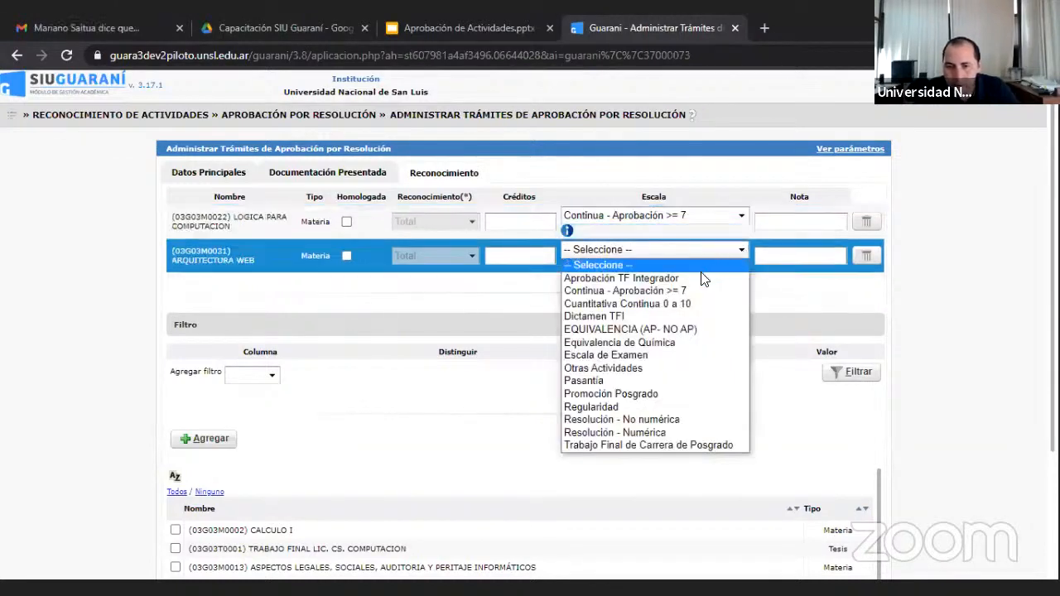
left_click(684, 290)
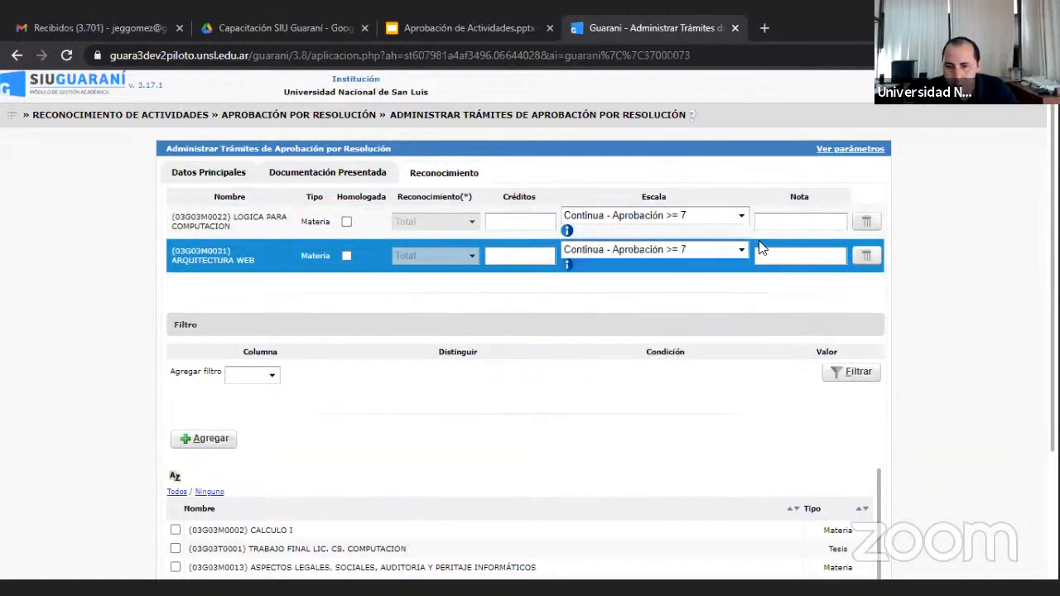
- Enter grade 8 for LOGICA PARA COMPUTACION and 9 for ARQUITECTURA WEB, and save the trámite
left_click(817, 220)
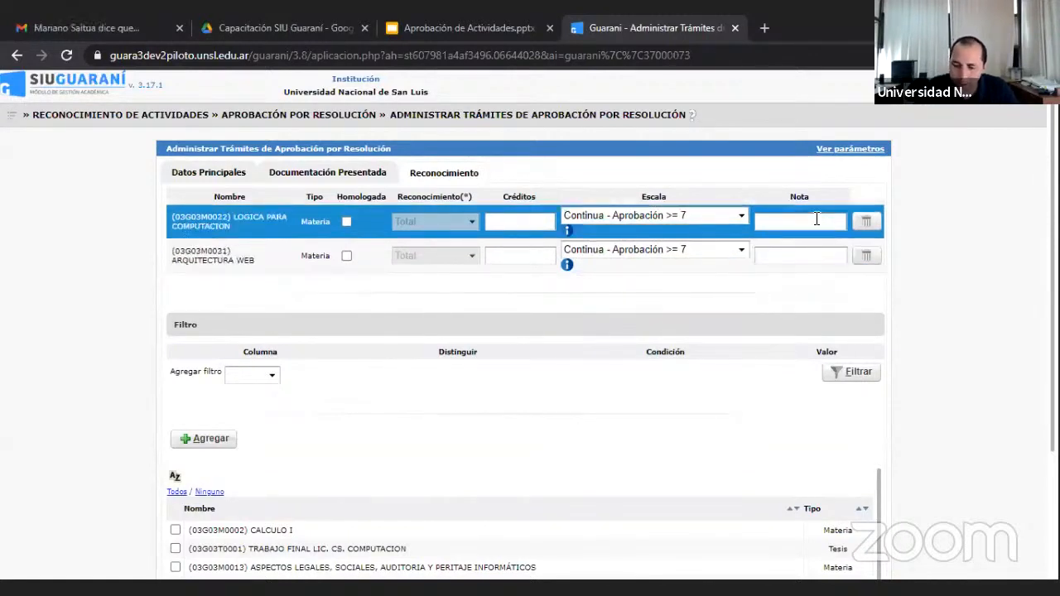
type("8")
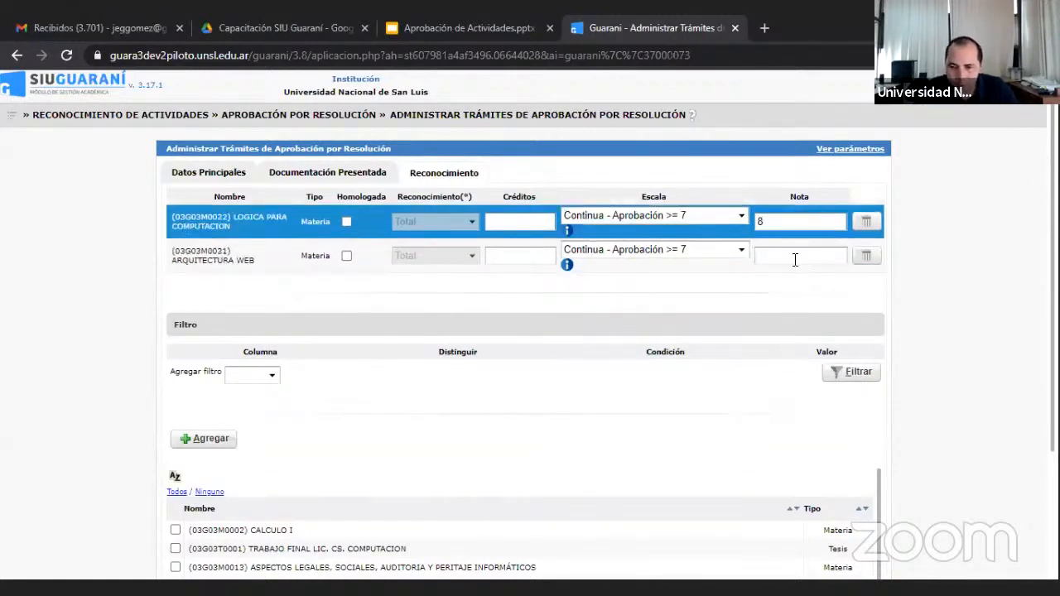
left_click(795, 258)
type("9")
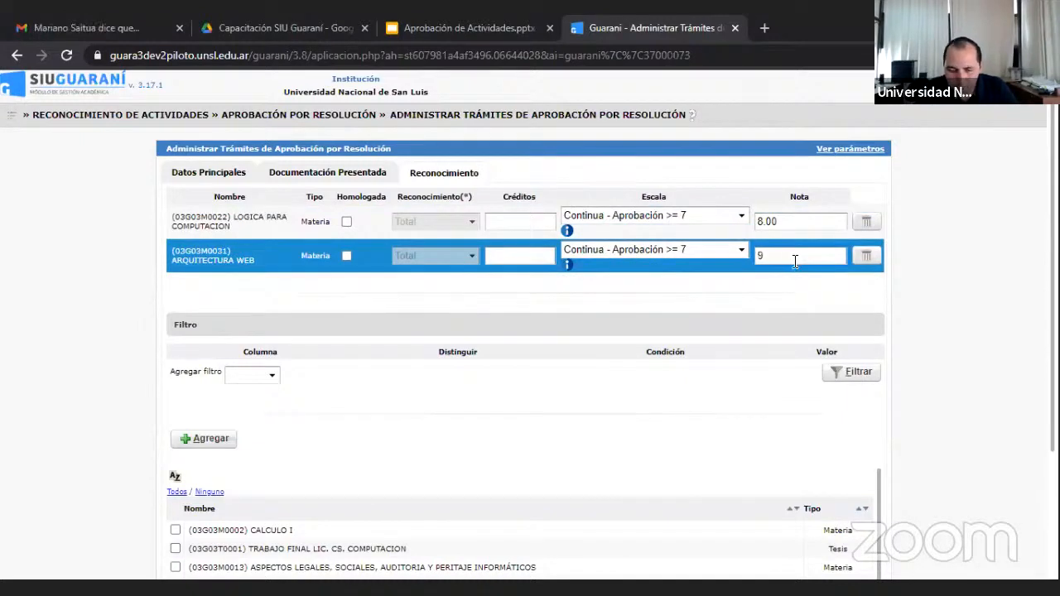
left_click(830, 219)
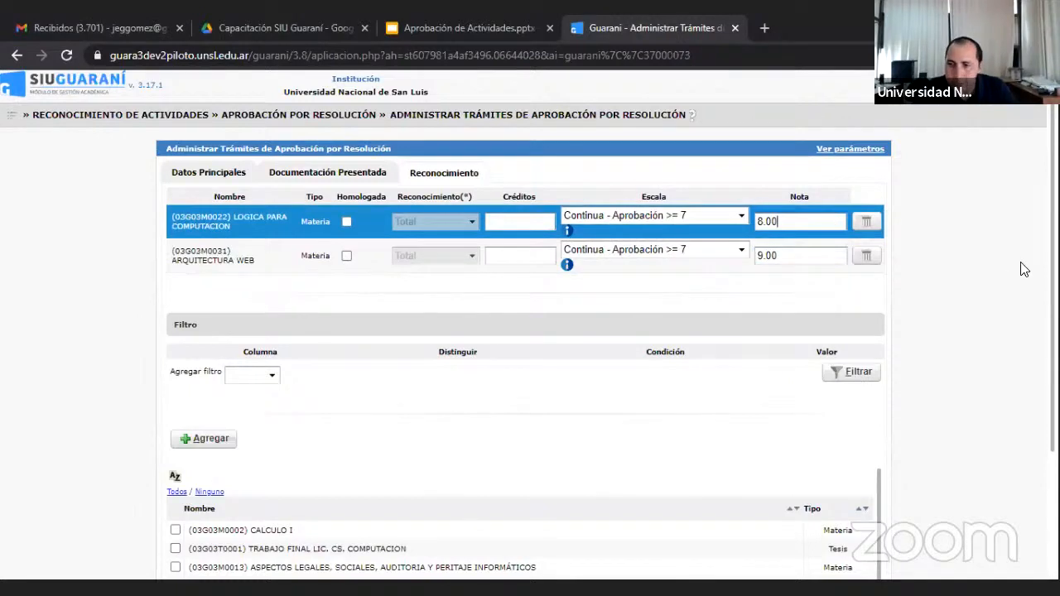
scroll(530, 331, "down", 2)
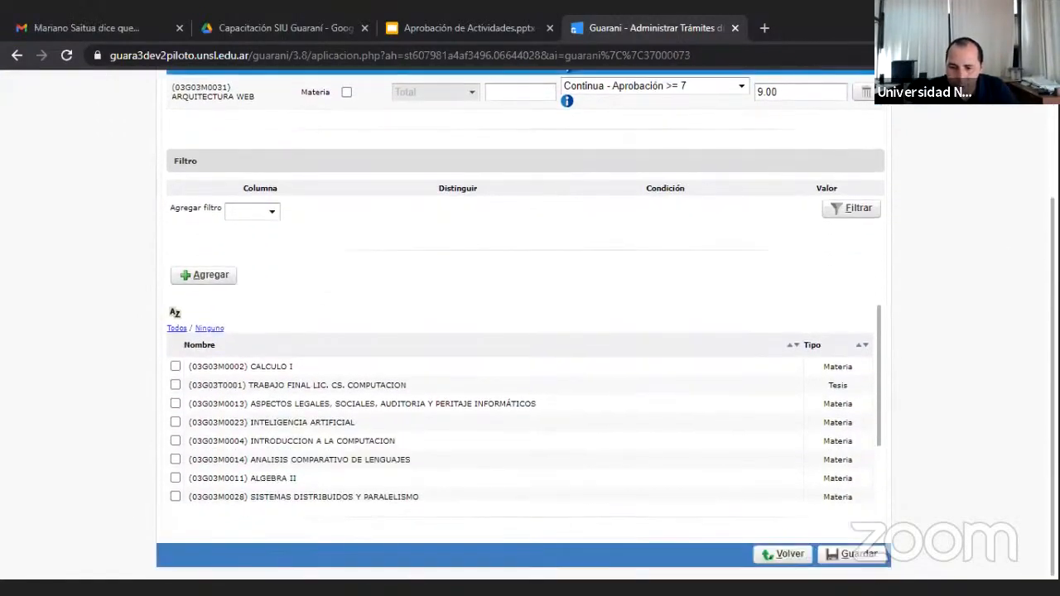
left_click(862, 558)
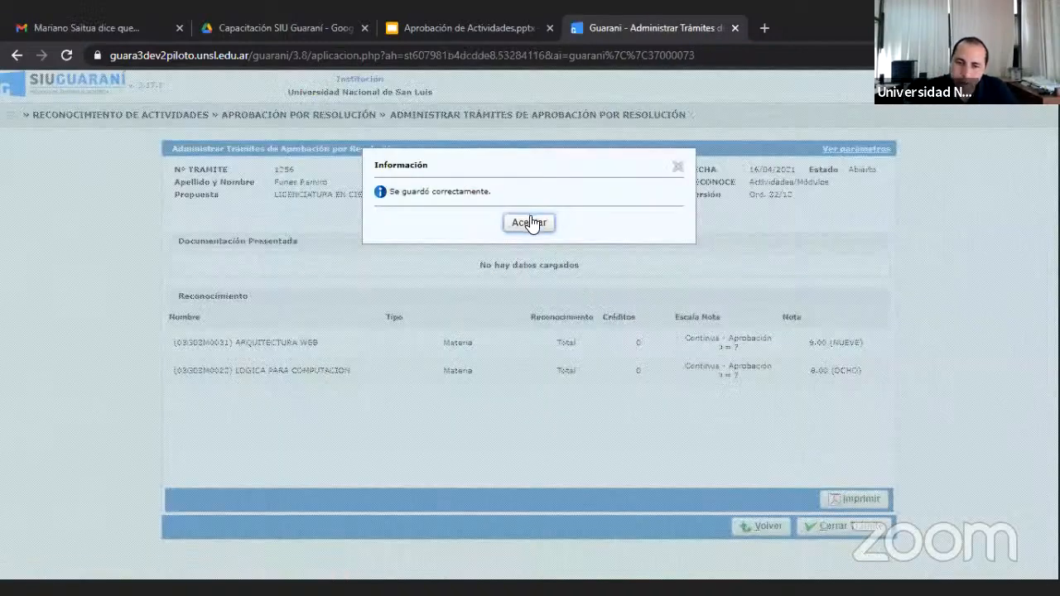
- Close the saved trámite recognising ARQUITECTURA WEB and LOGICA PARA COMPUTACION, and confirm its closure
left_click(529, 223)
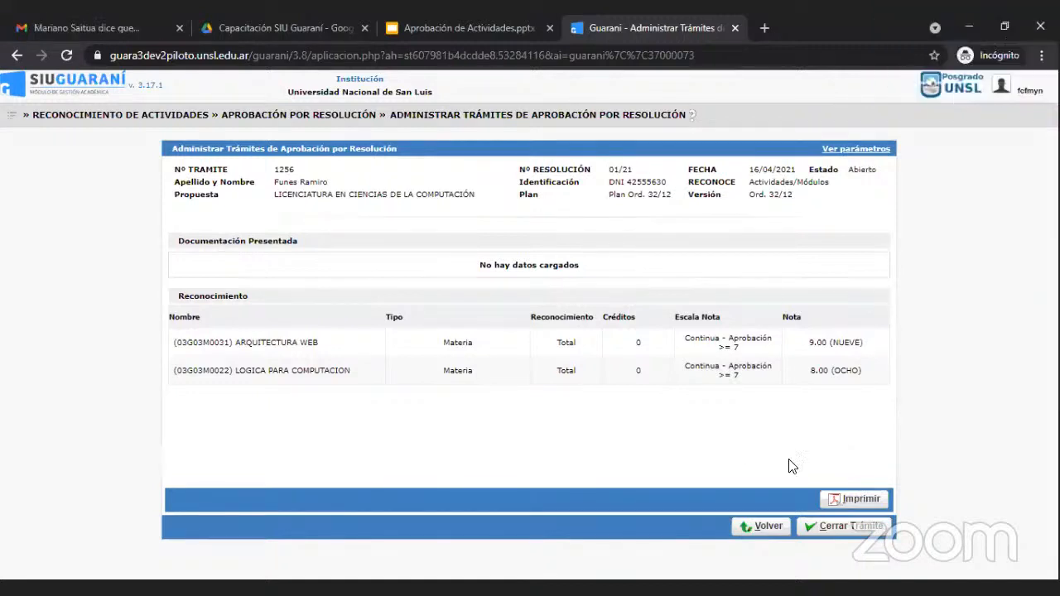
left_click(838, 531)
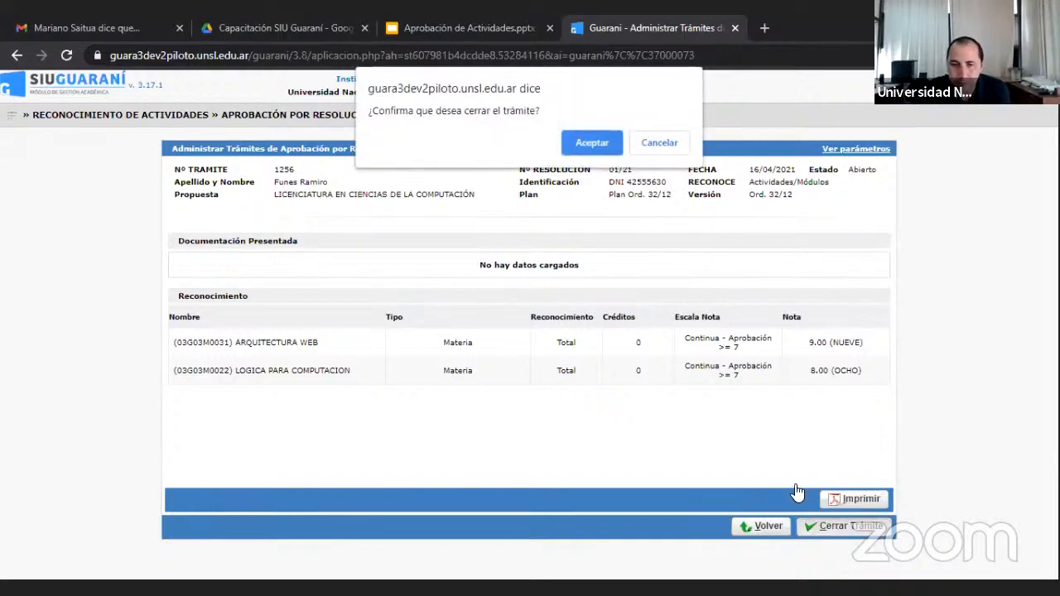
left_click(591, 146)
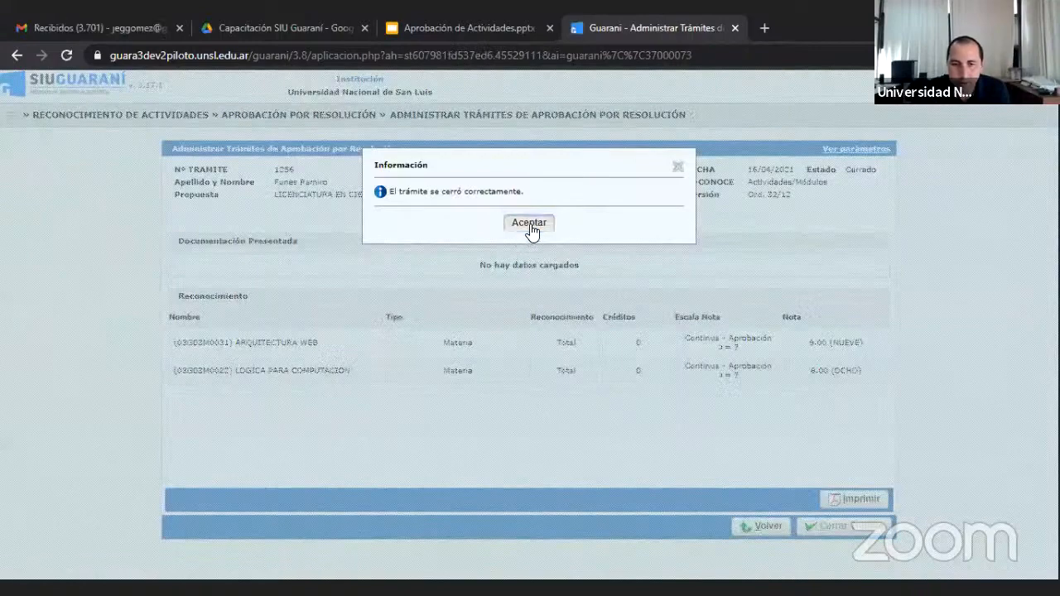
left_click(529, 223)
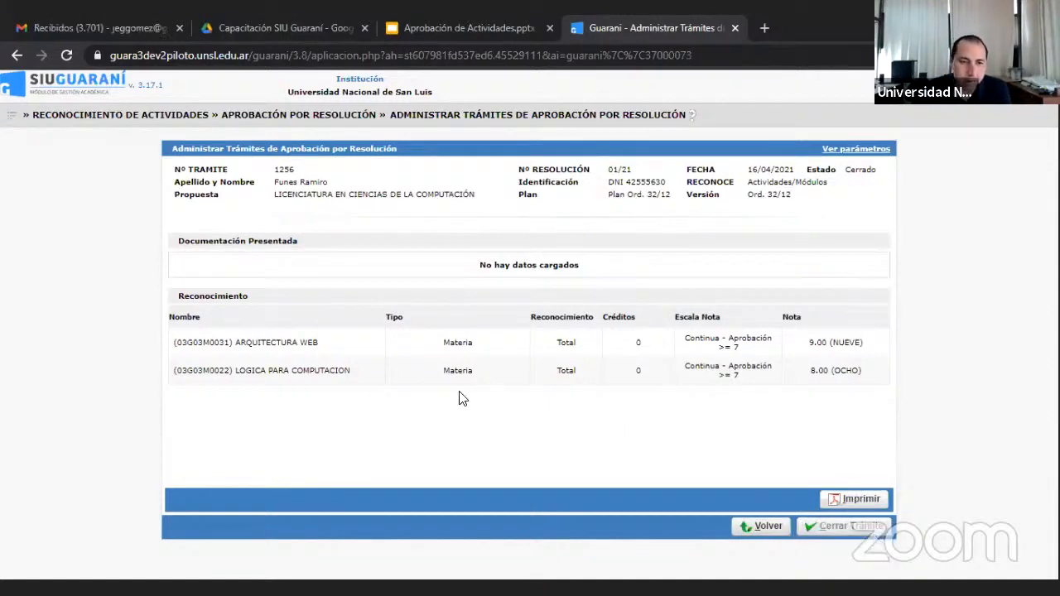
left_click(12, 123)
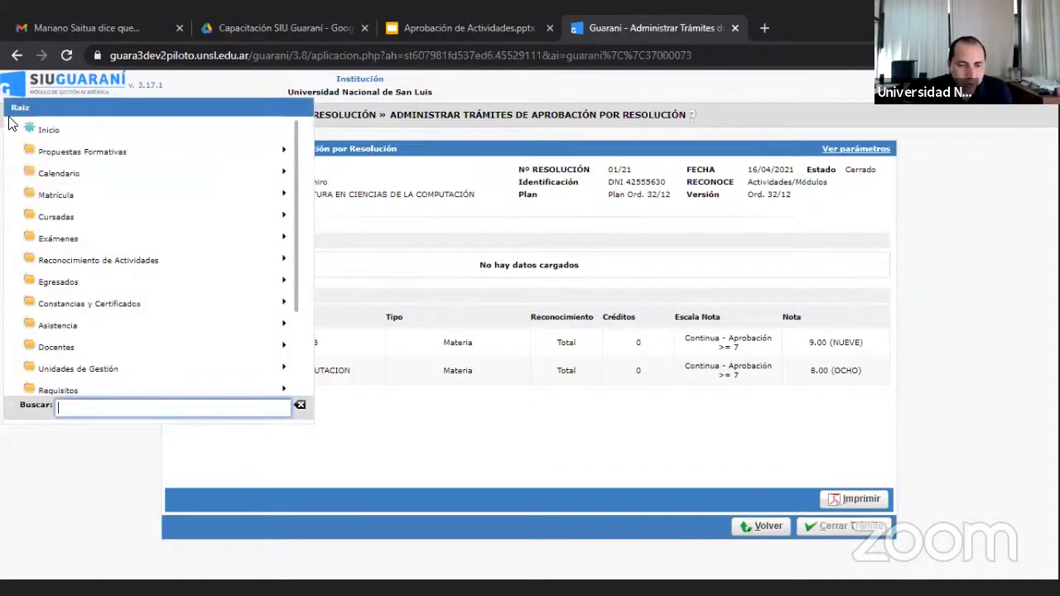
left_click(83, 258)
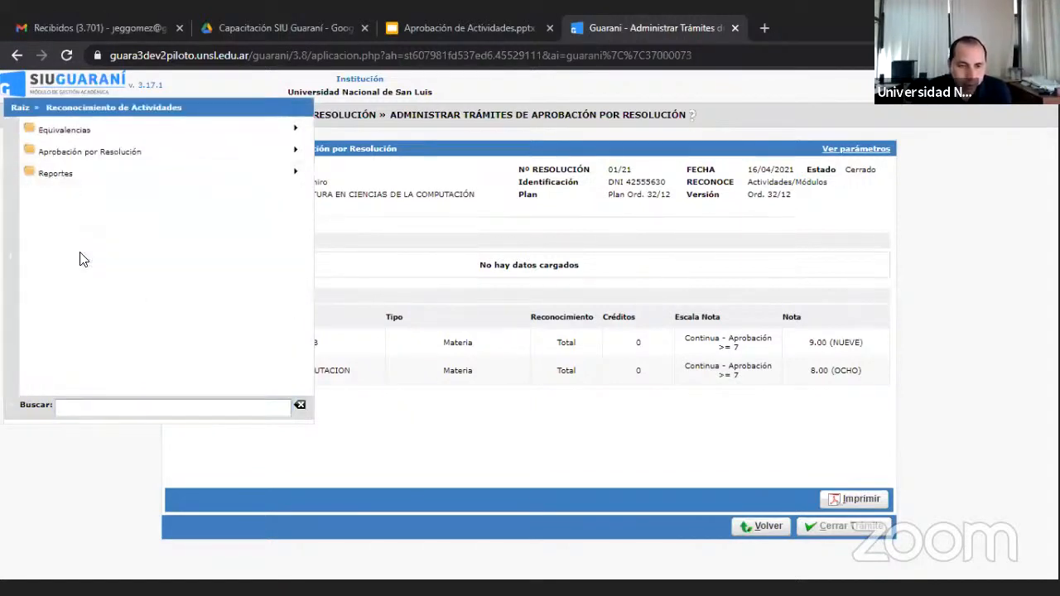
left_click(120, 154)
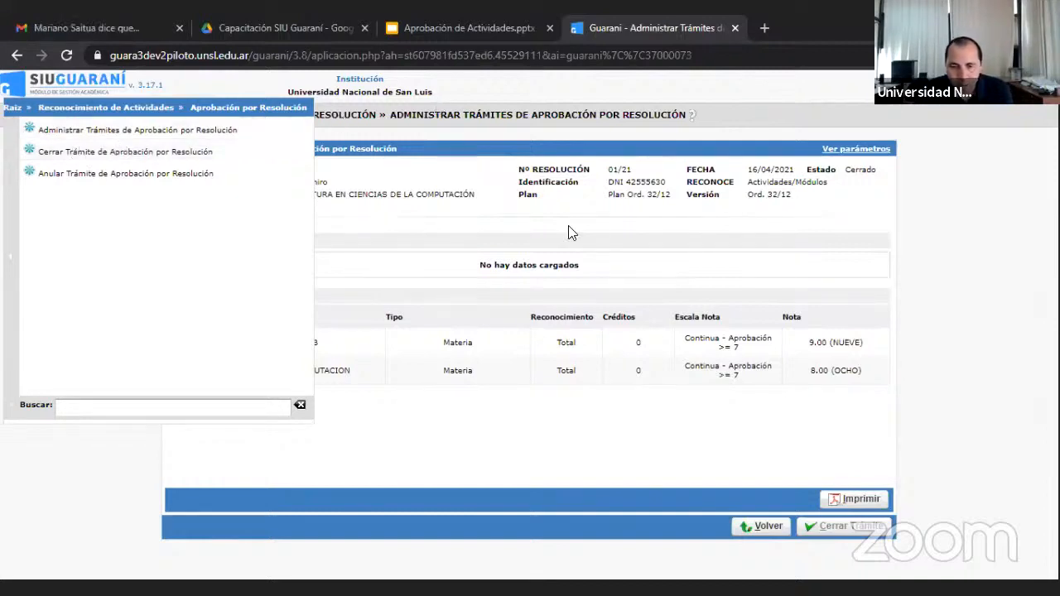
- Start a new trámite with resolution RCS 01/21, date 02/02/2021, the student and recognition type Actividades/Módulos
left_click(760, 527)
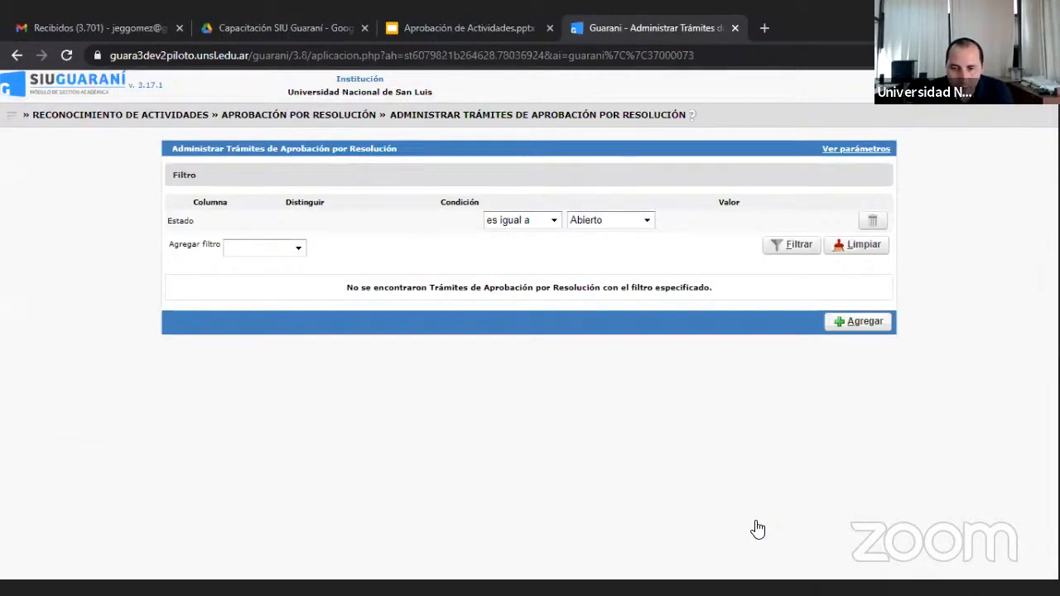
left_click(866, 327)
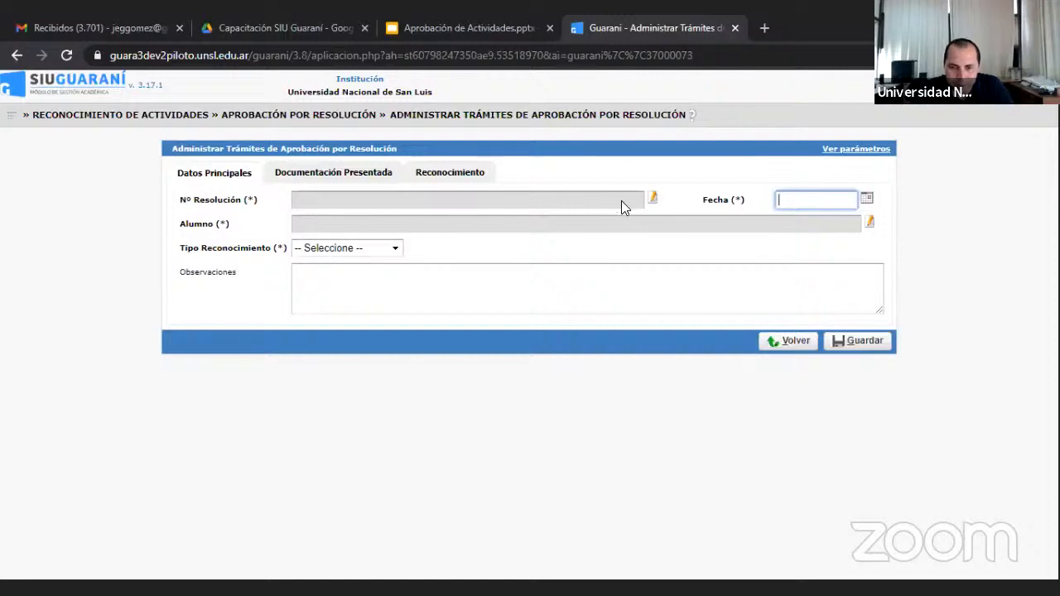
left_click(654, 201)
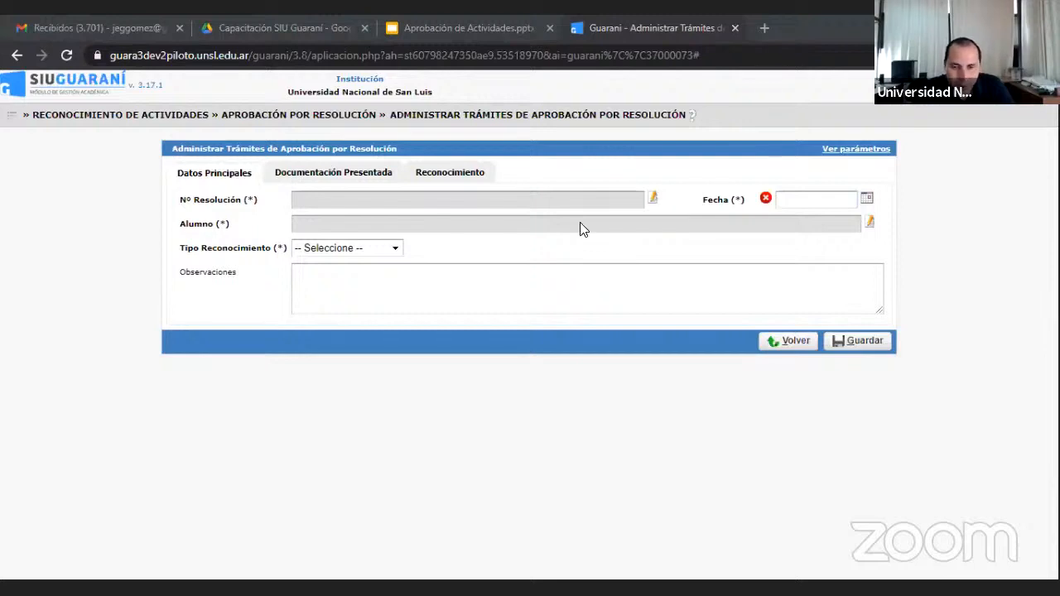
left_click(870, 224)
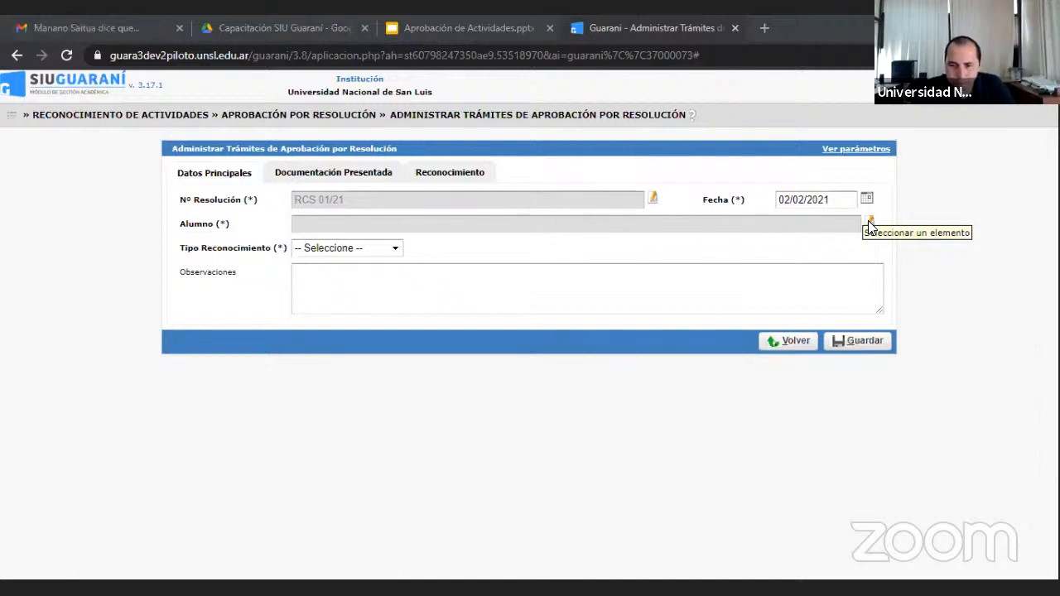
left_click(395, 249)
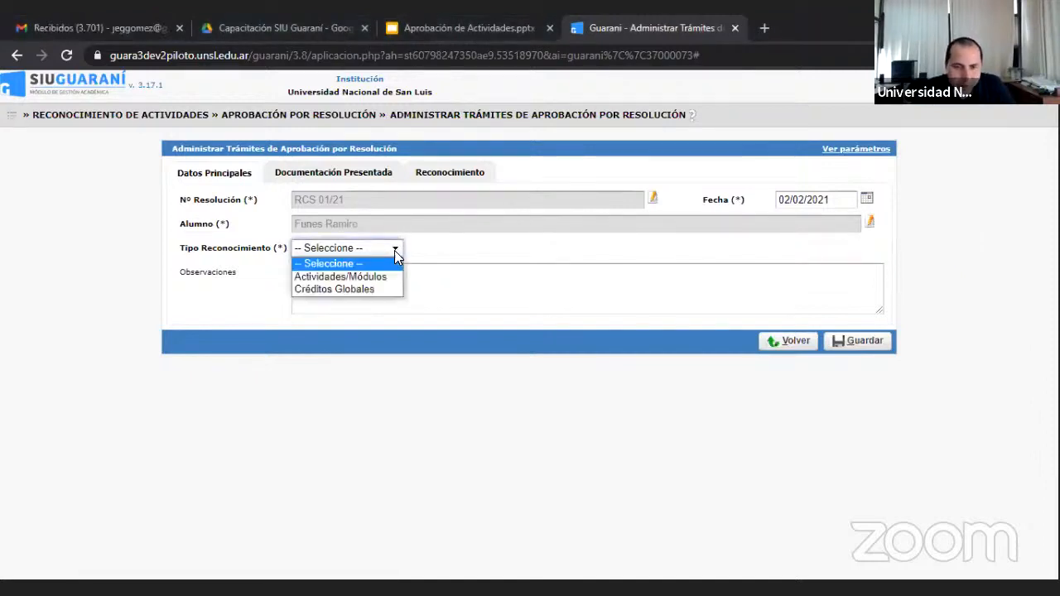
left_click(353, 276)
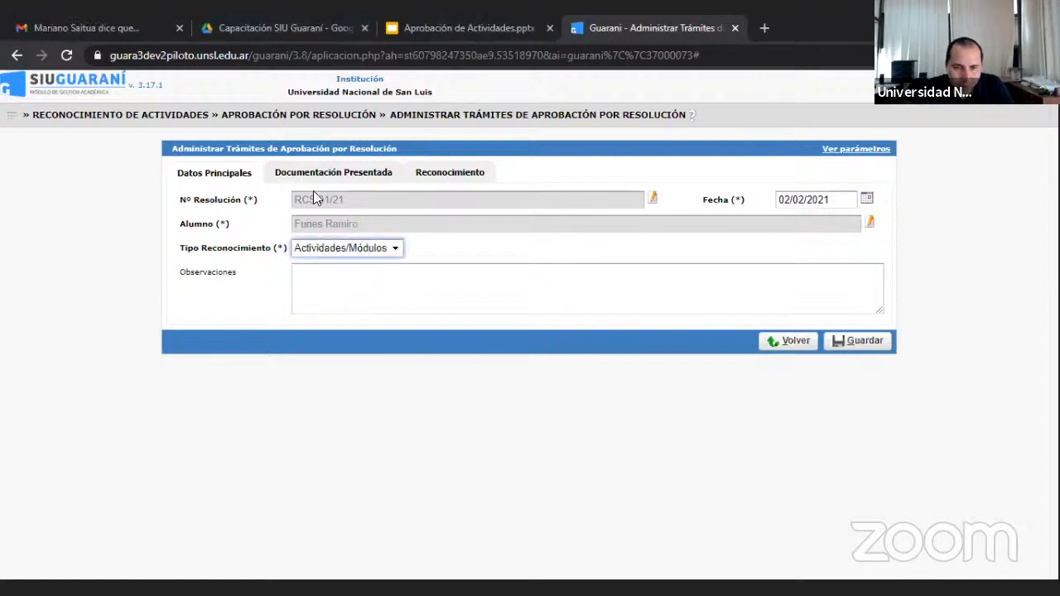
- Add the 2do Año module to the trámite's recognition and set its recognition to Parcial
left_click(456, 176)
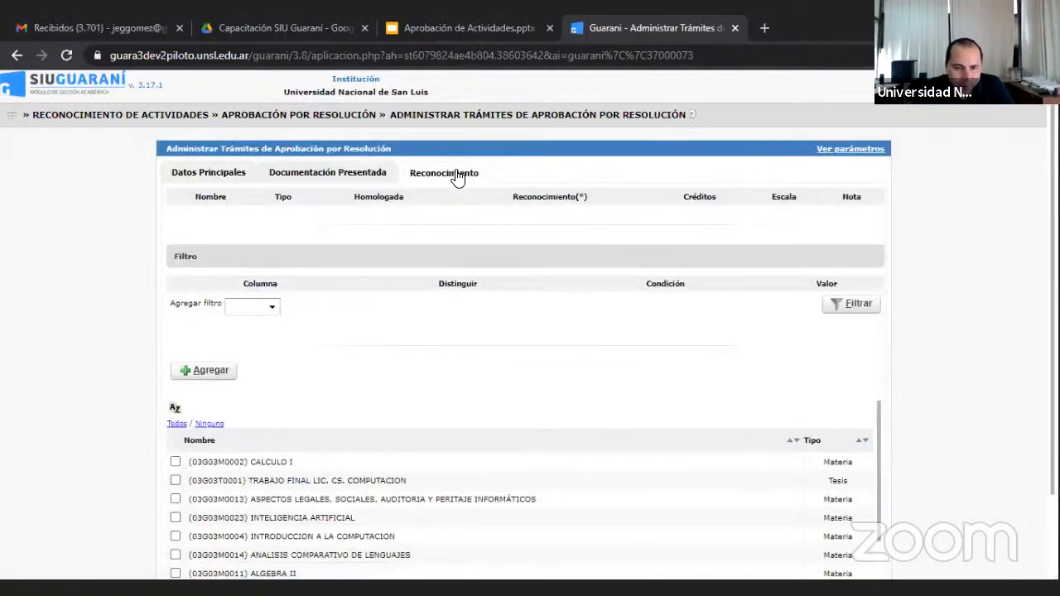
scroll(881, 488, "down", 2)
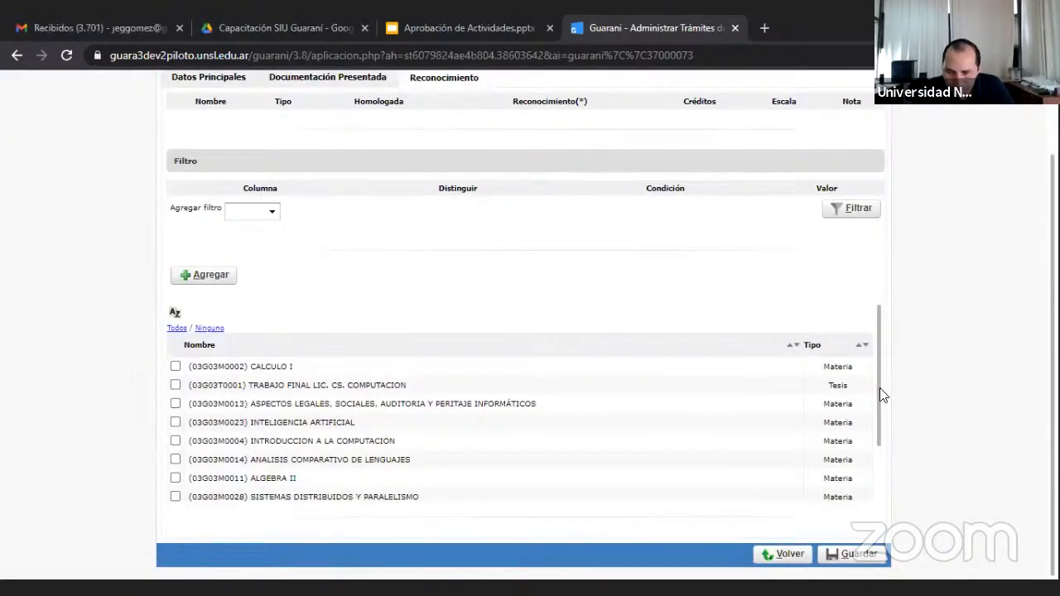
scroll(880, 388, "down", 2)
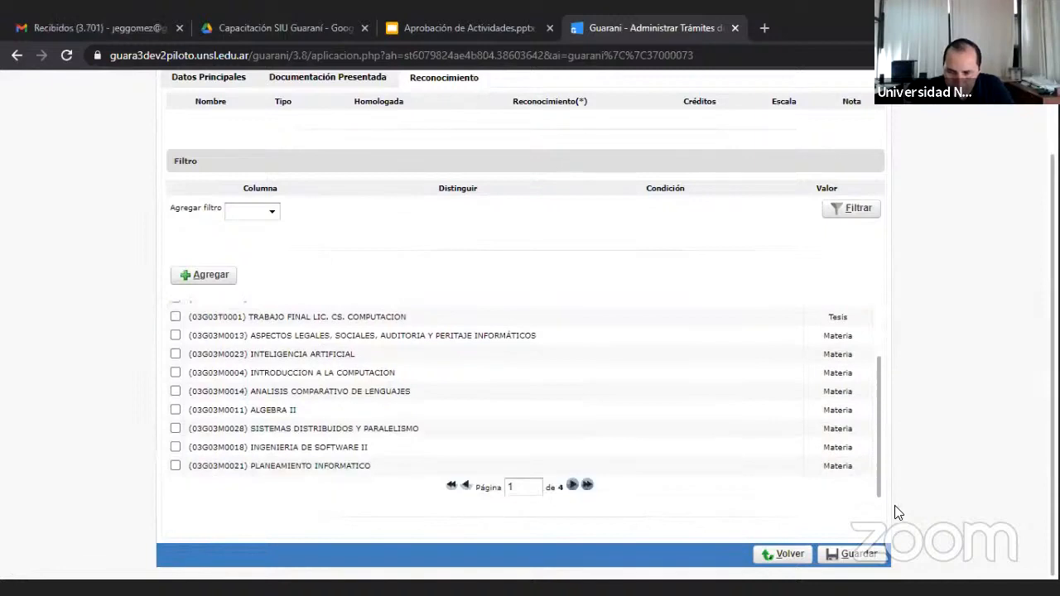
left_click(587, 485)
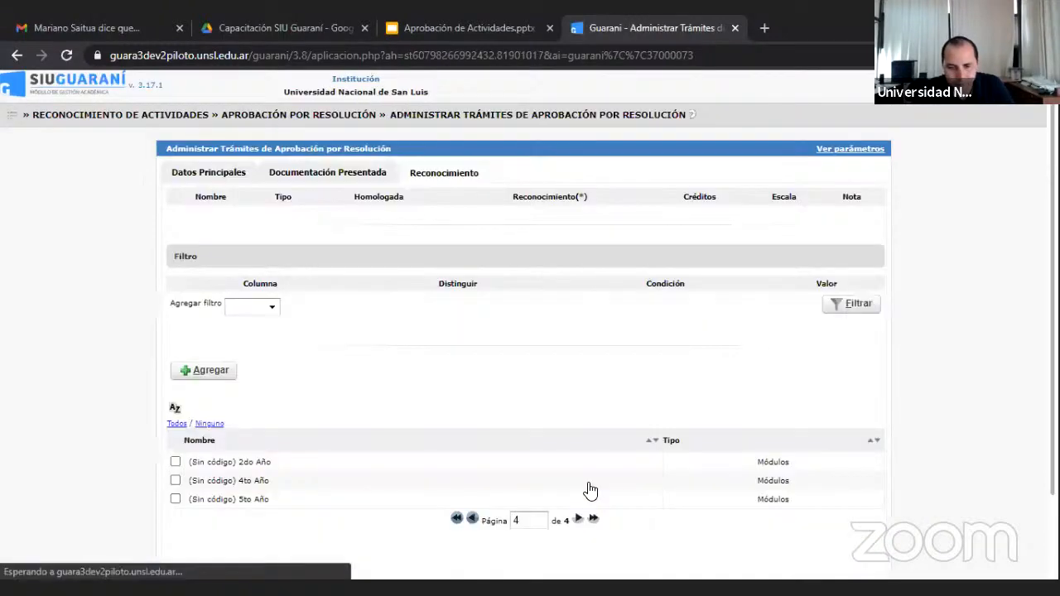
left_click(176, 462)
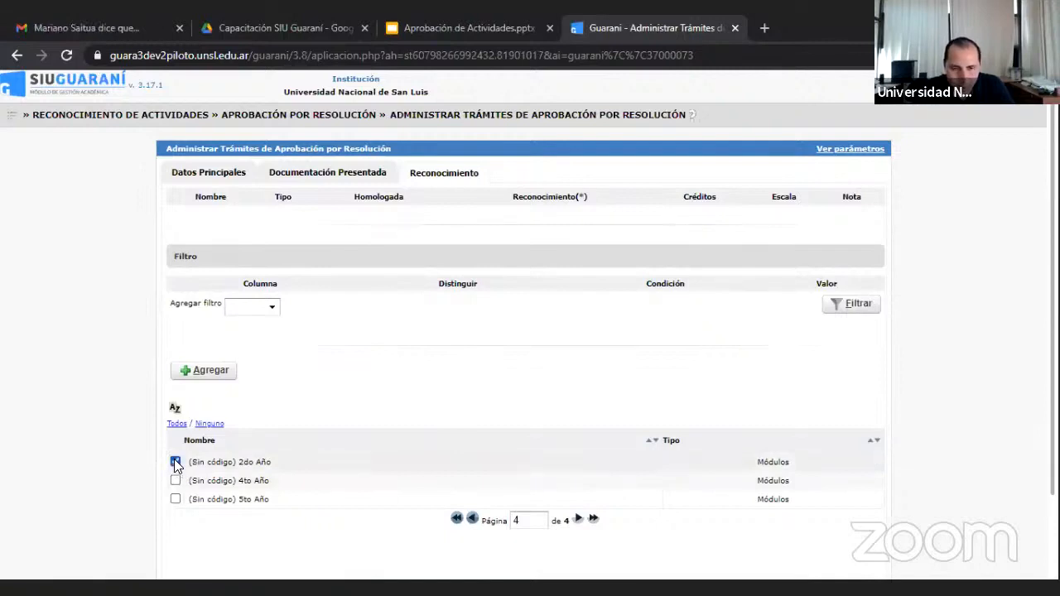
left_click(208, 375)
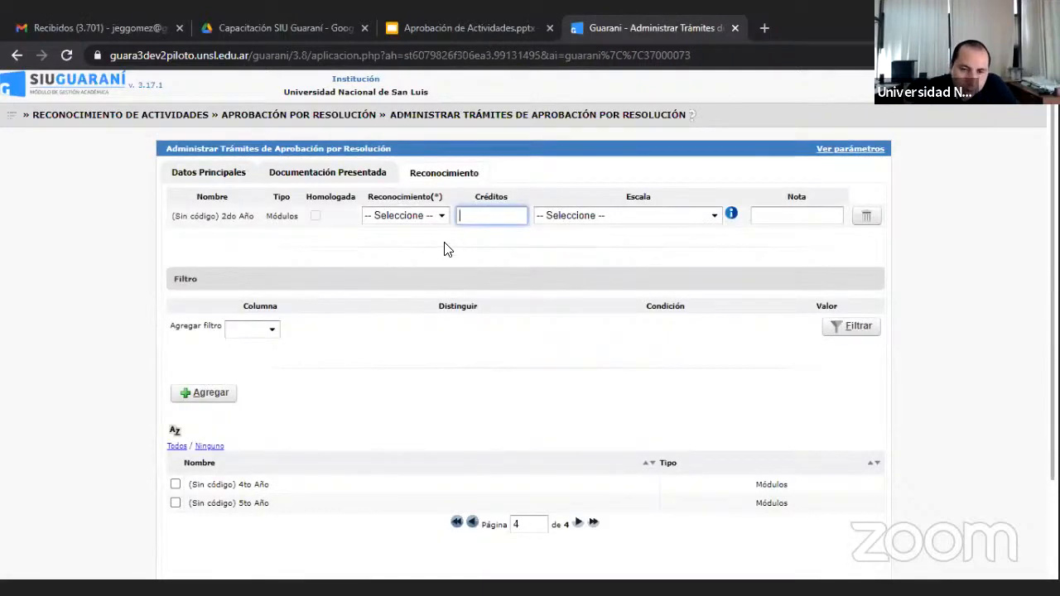
left_click(442, 215)
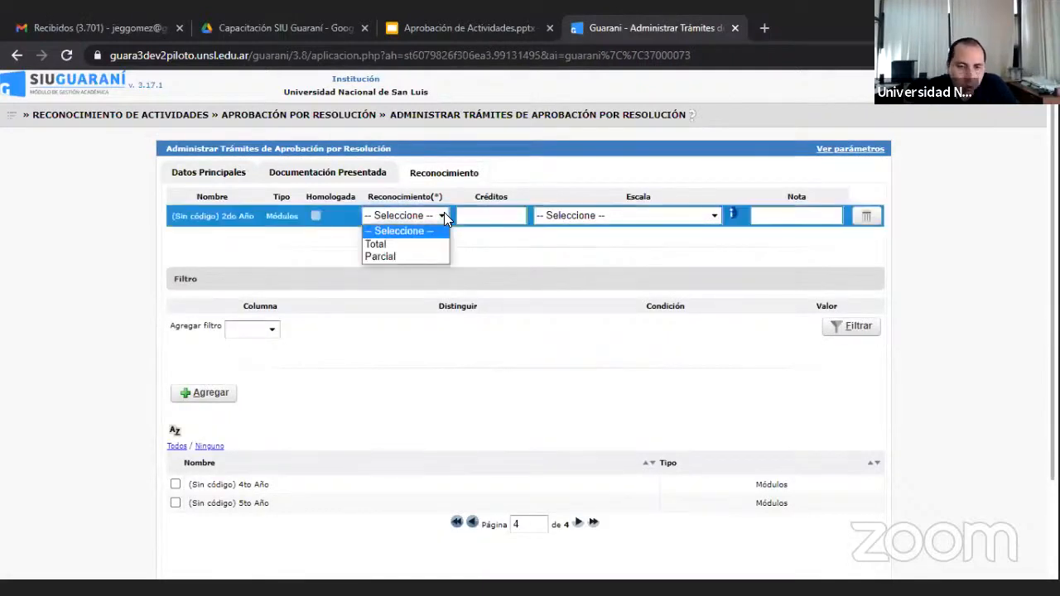
left_click(410, 257)
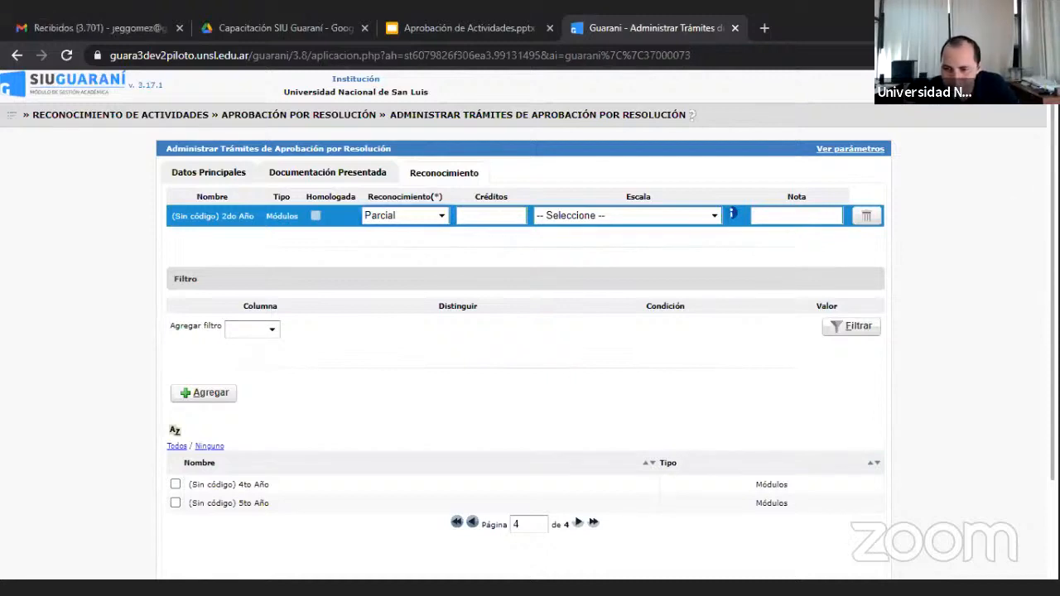
- Leave the new trámite without saving and return to the list of trámites
scroll(531, 331, "down", 3)
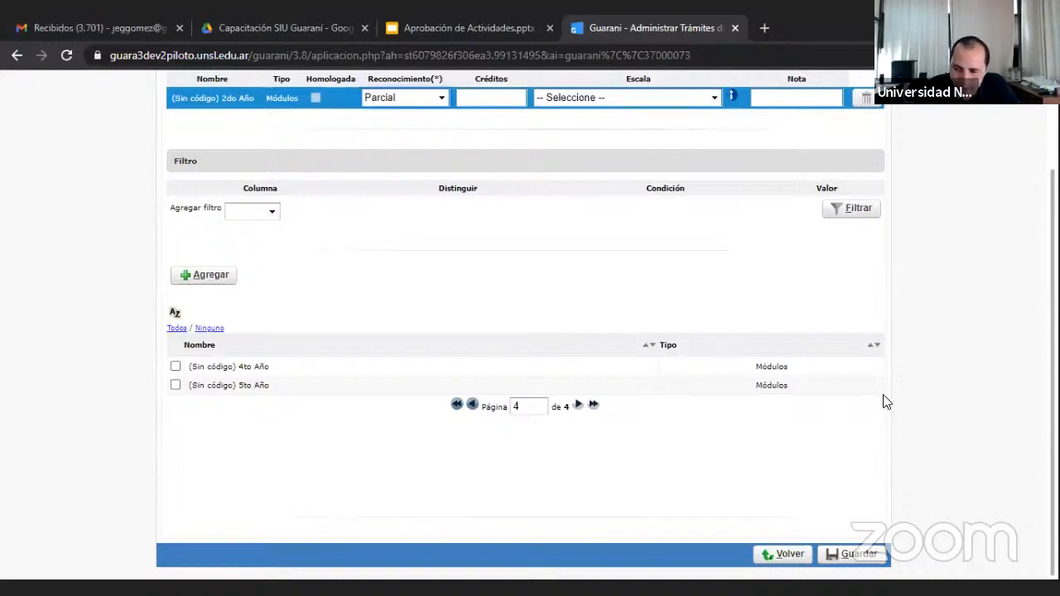
left_click(783, 549)
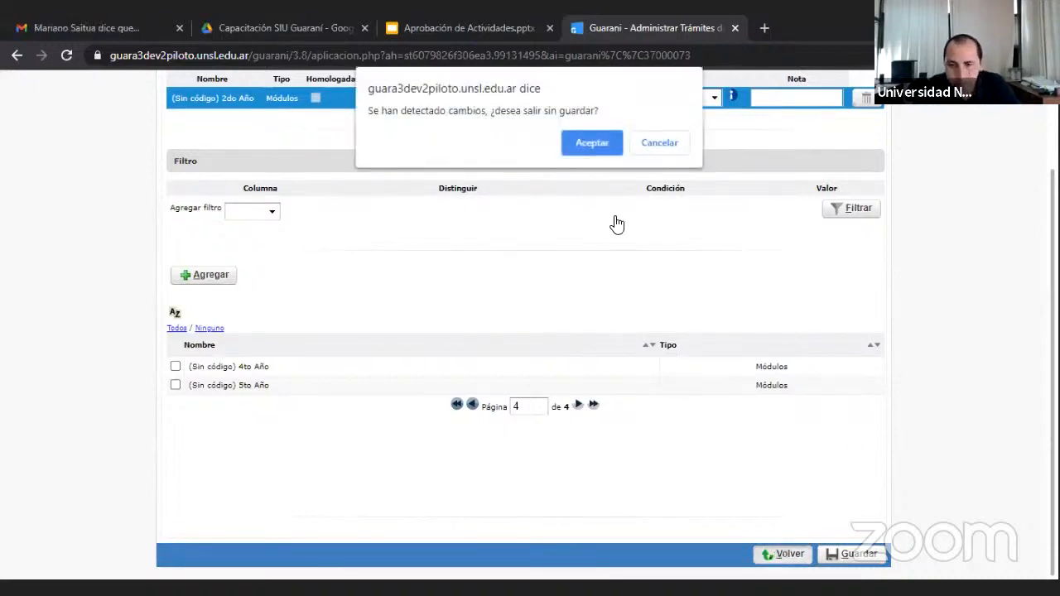
left_click(590, 142)
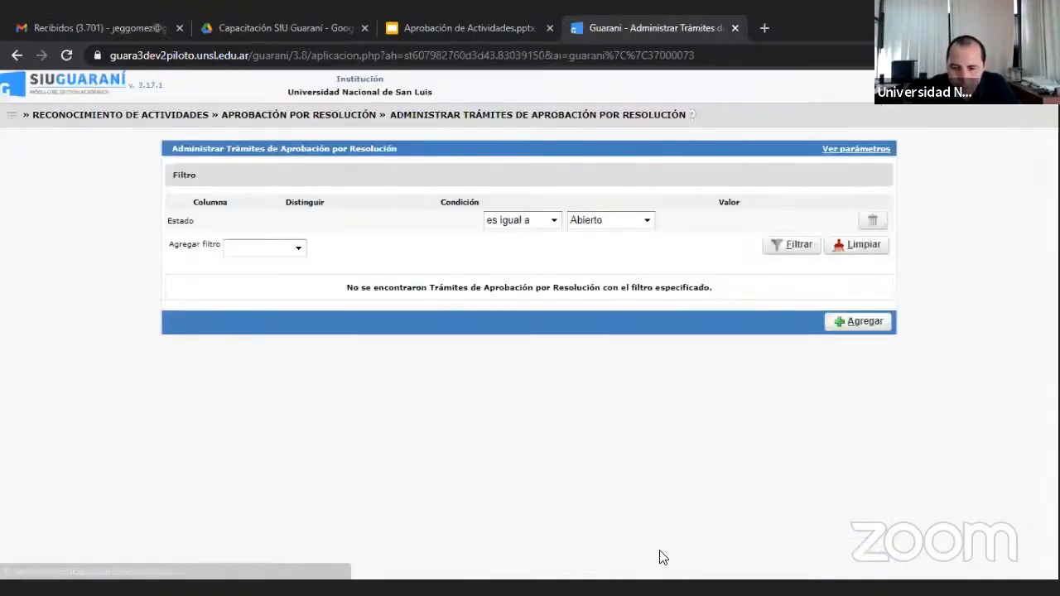
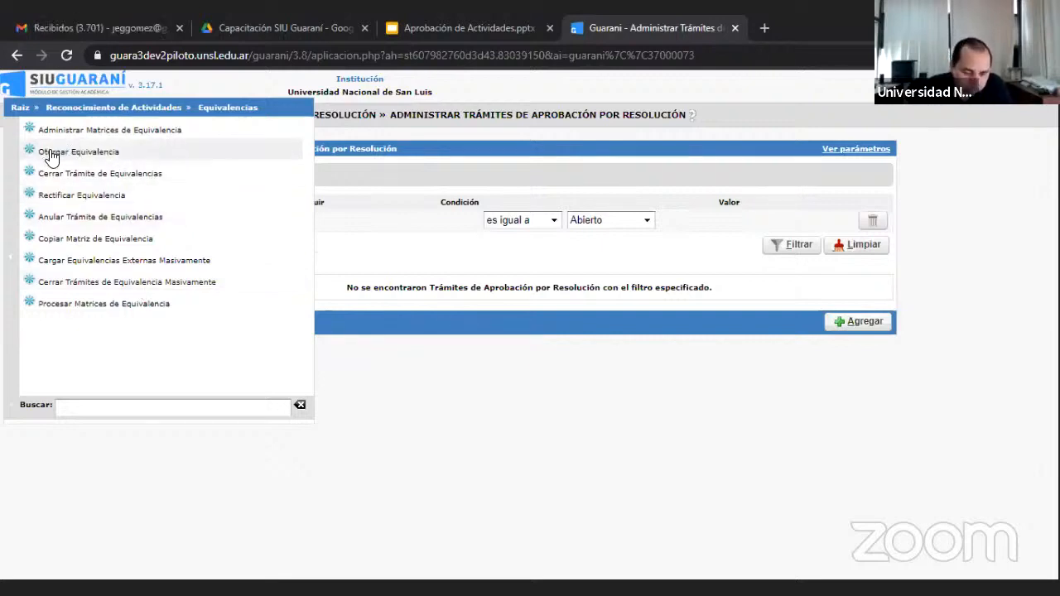
- Start a new equivalence in Otorgar Equivalencia for the student, with grant date 01/04/2021 and resolution RCD 02/21
left_click(51, 156)
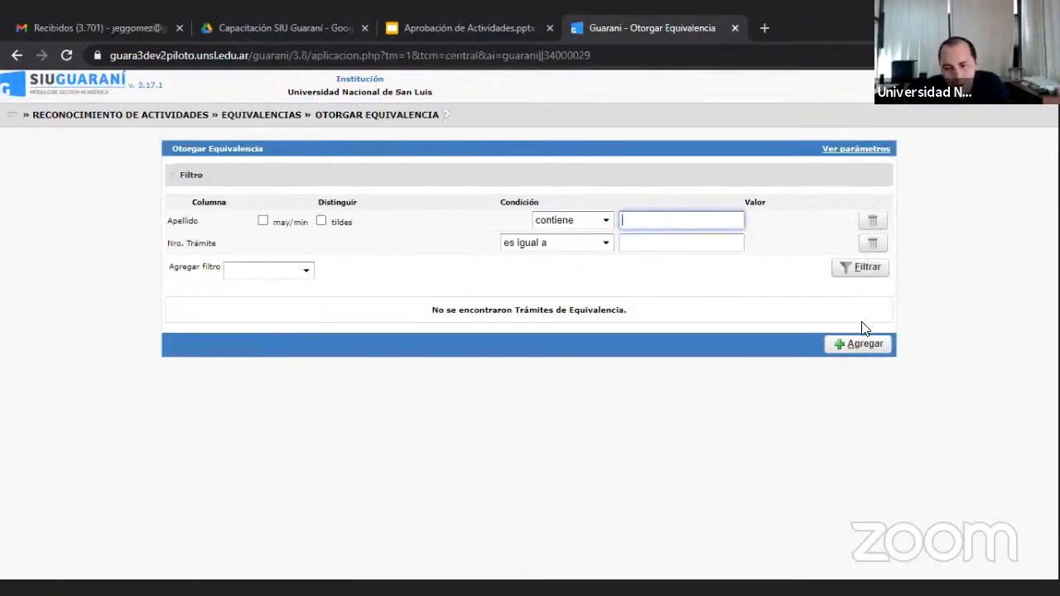
left_click(857, 348)
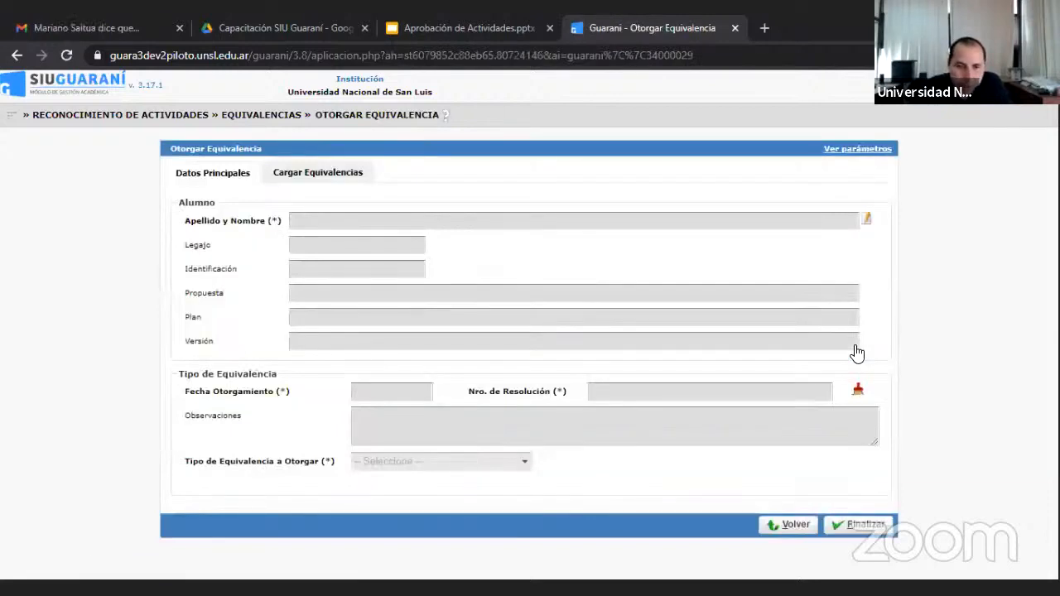
left_click(866, 219)
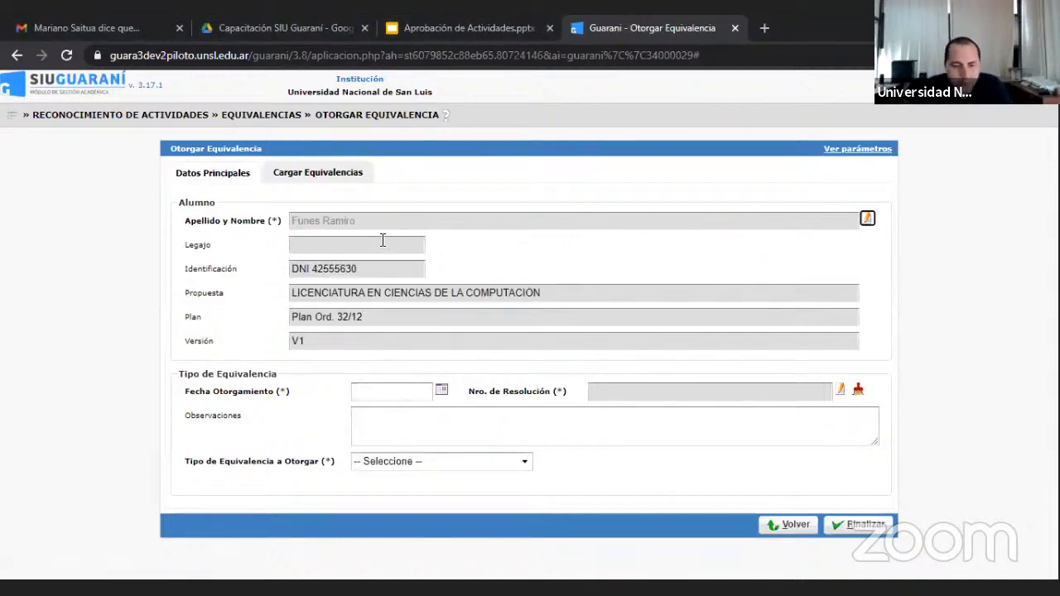
left_click(442, 390)
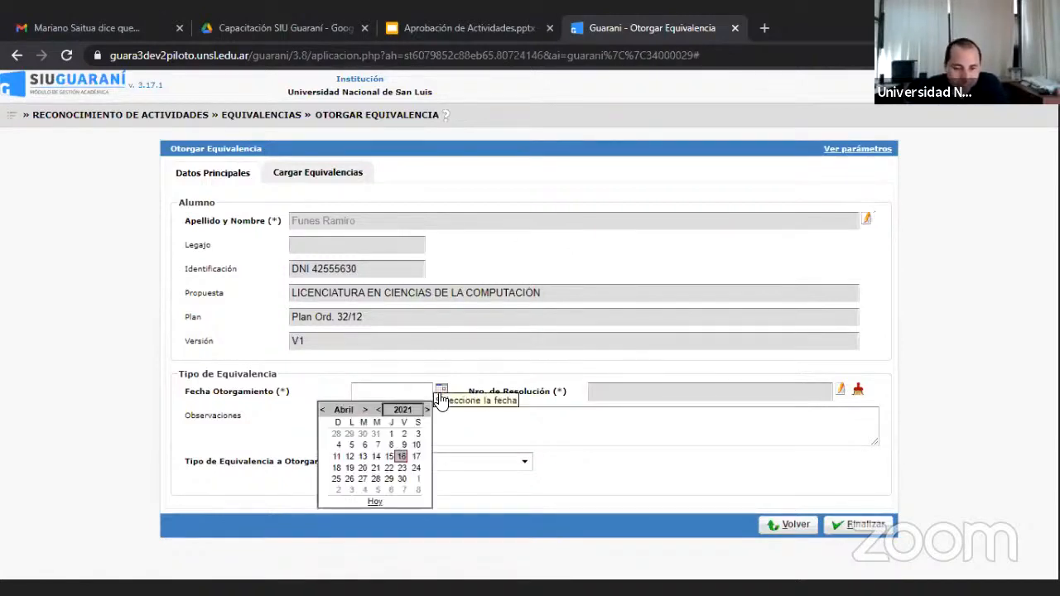
left_click(391, 433)
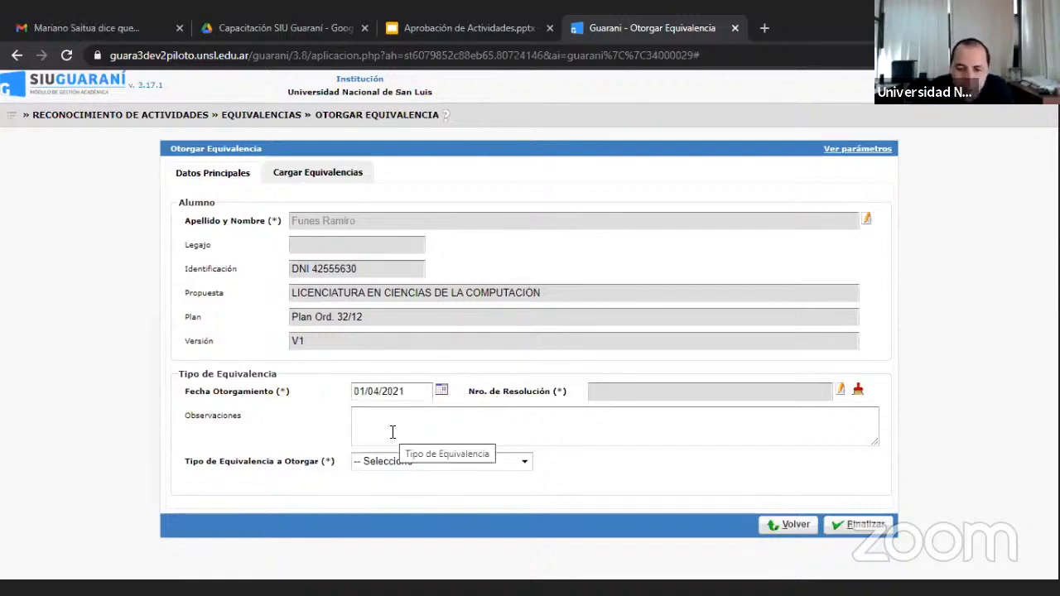
left_click(842, 390)
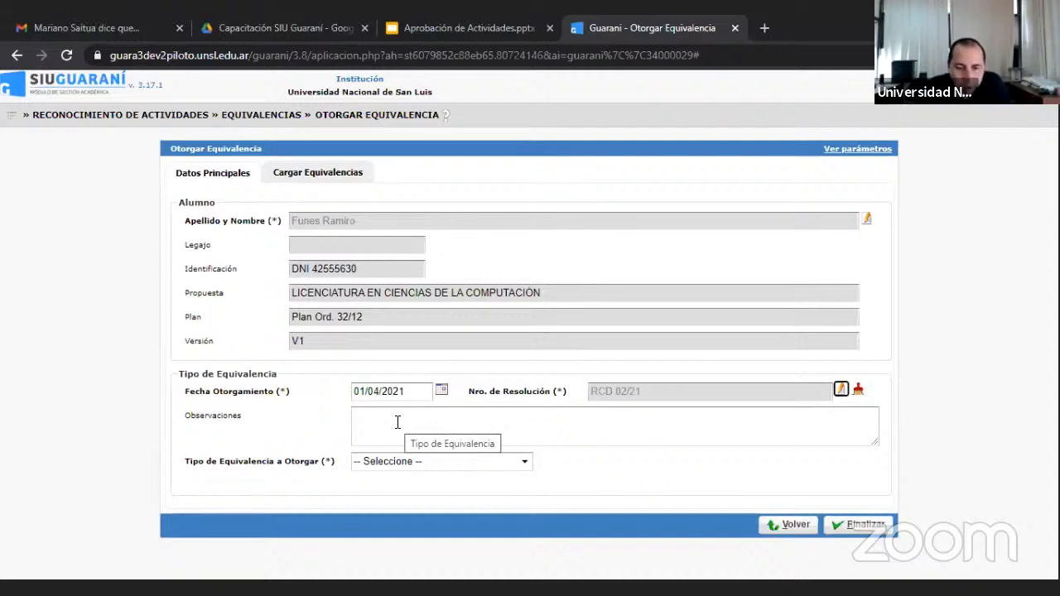
- Set the type of equivalence to grant to Pase - Externa
left_click(528, 464)
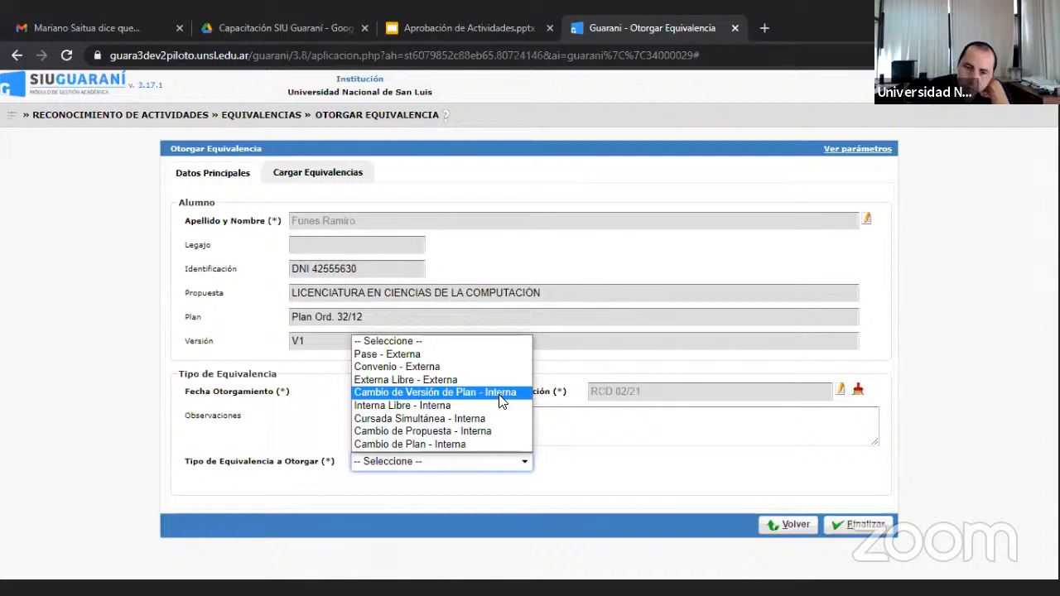
left_click(433, 355)
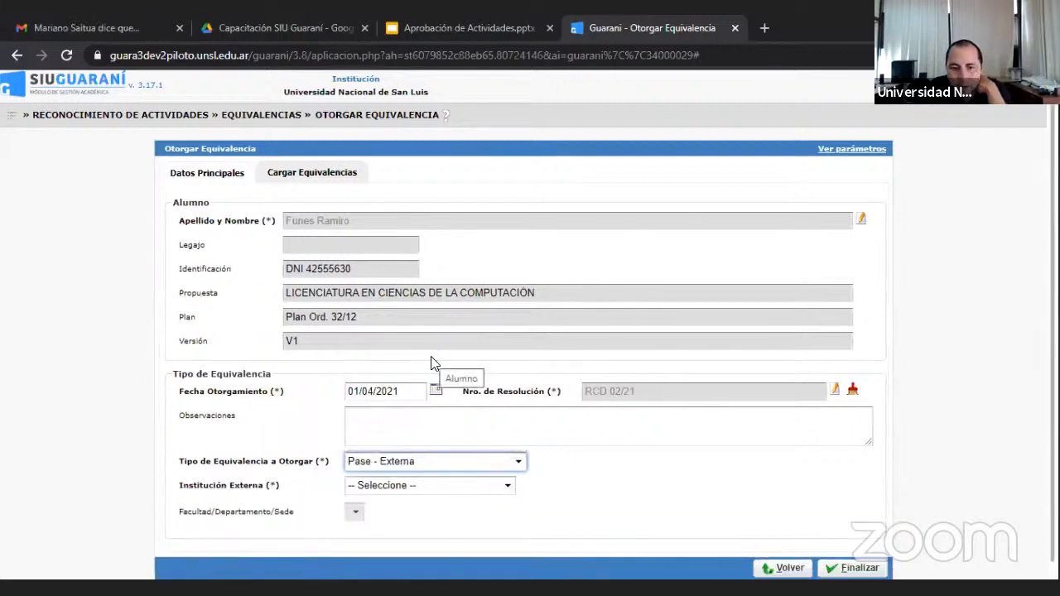
left_click(520, 461)
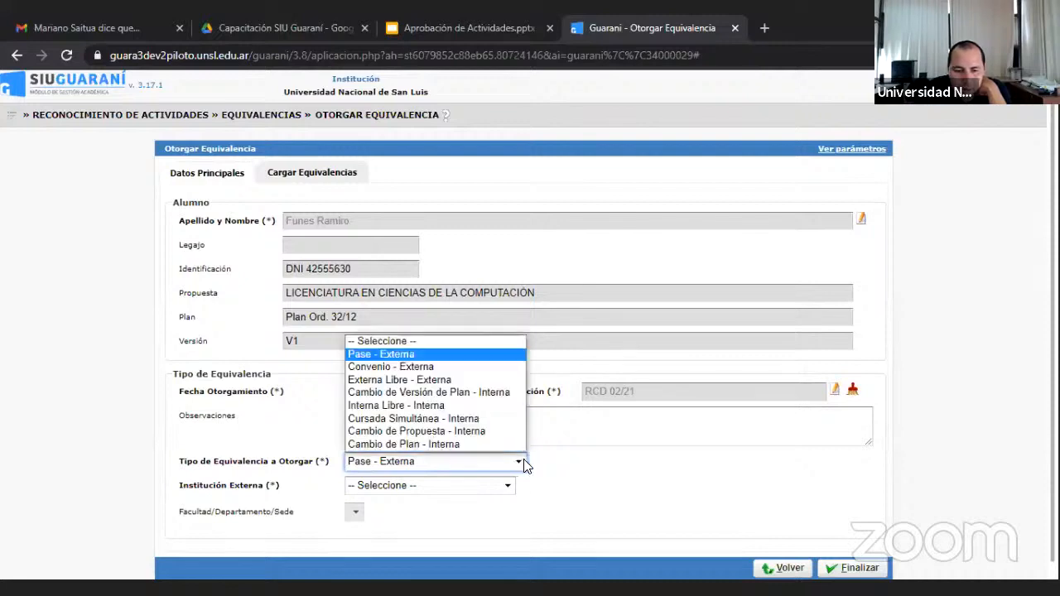
left_click(507, 488)
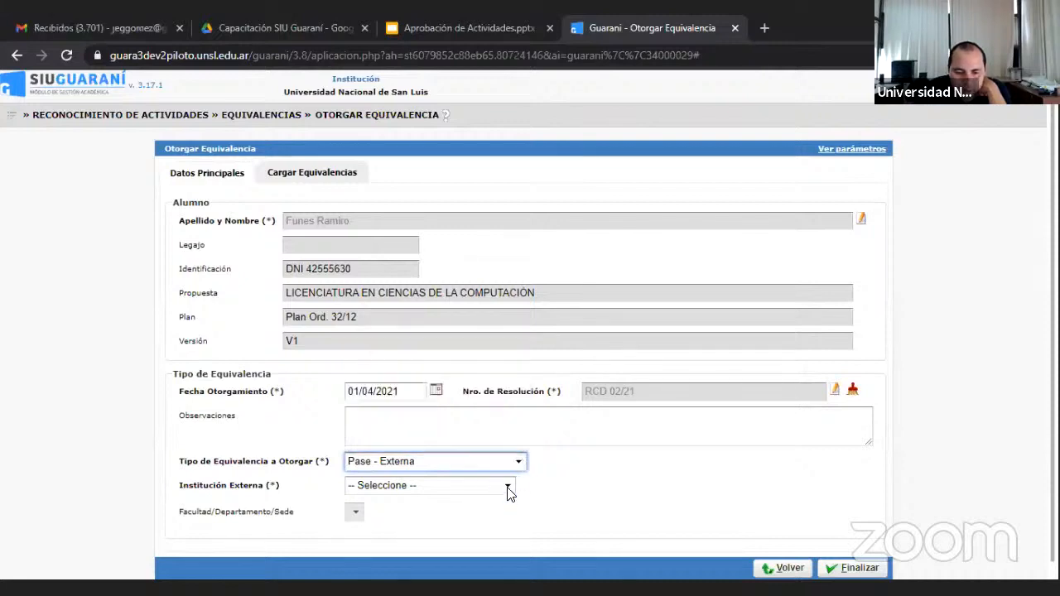
- Set the external institution to Universidad Nacional de Córdoba and the faculty to Facultad de Ingeniería
left_click(507, 487)
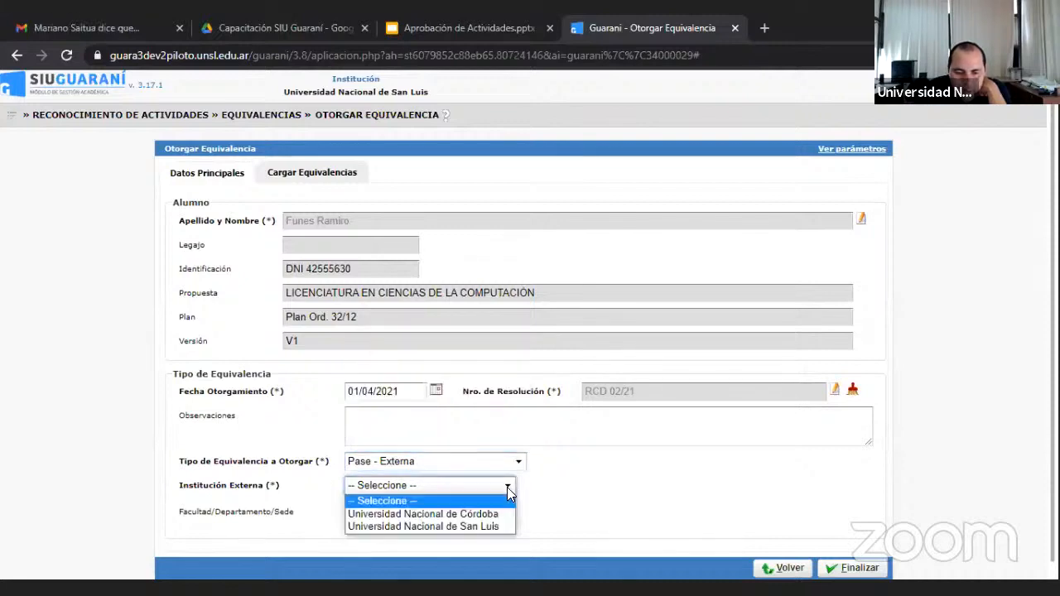
left_click(450, 514)
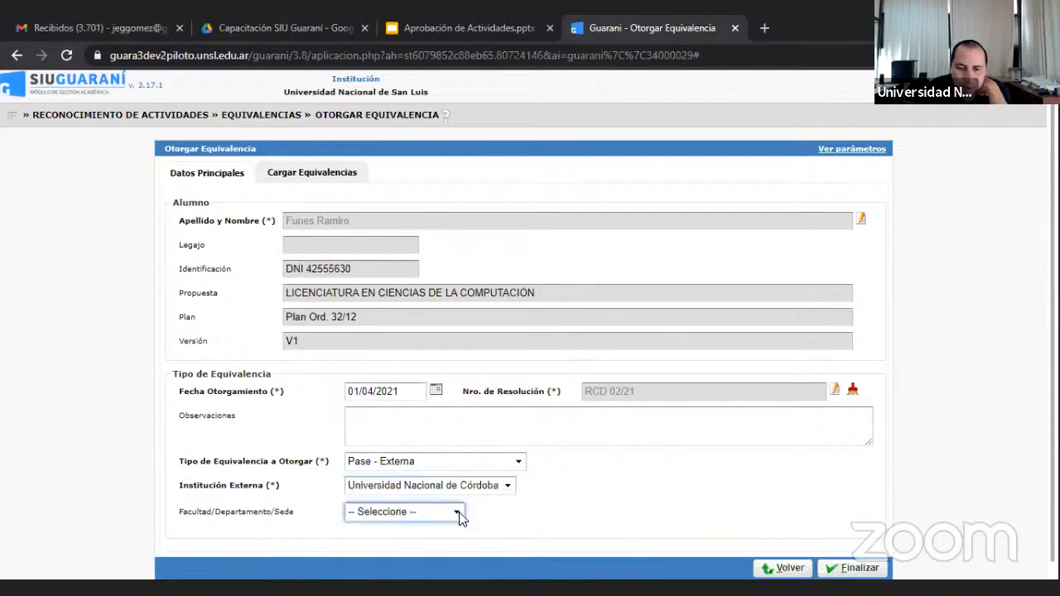
left_click(457, 512)
left_click(422, 542)
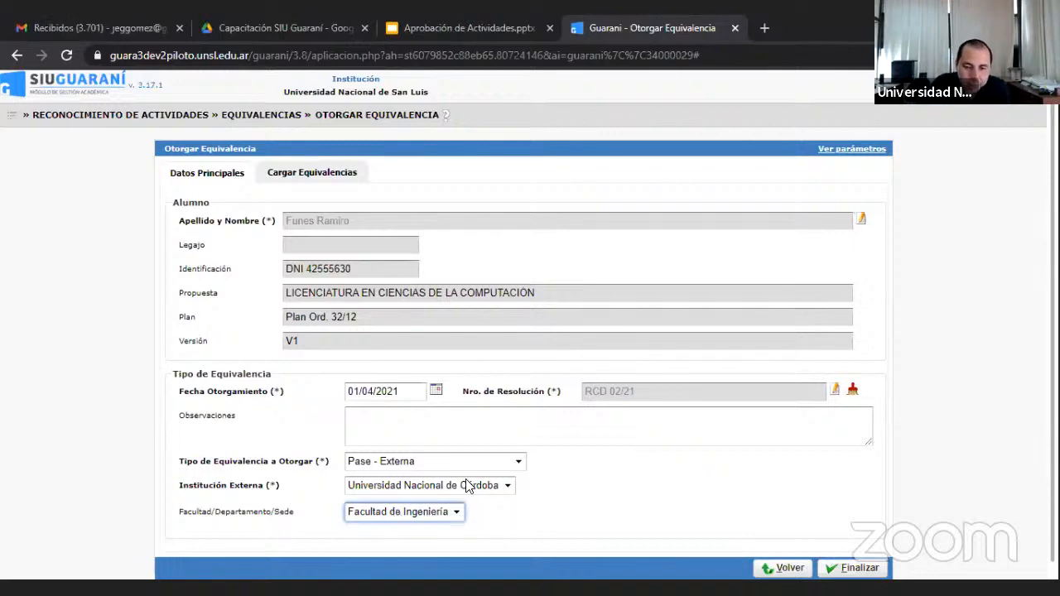
- Try Cambio de Propuesta - Interna as the type of equivalence to grant, and return to Pase - Externa
left_click(520, 465)
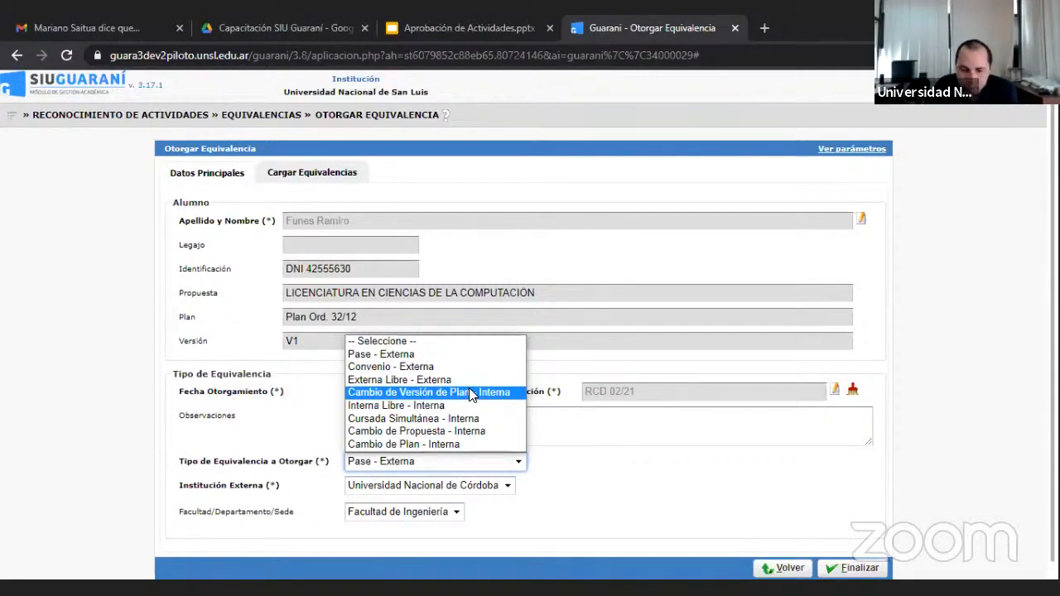
left_click(470, 430)
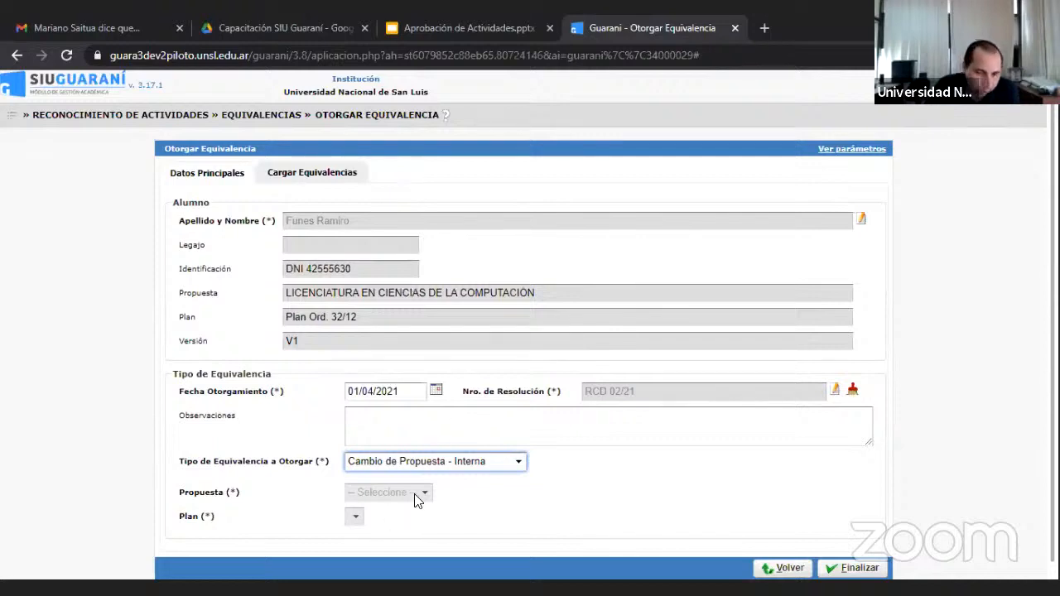
left_click(519, 464)
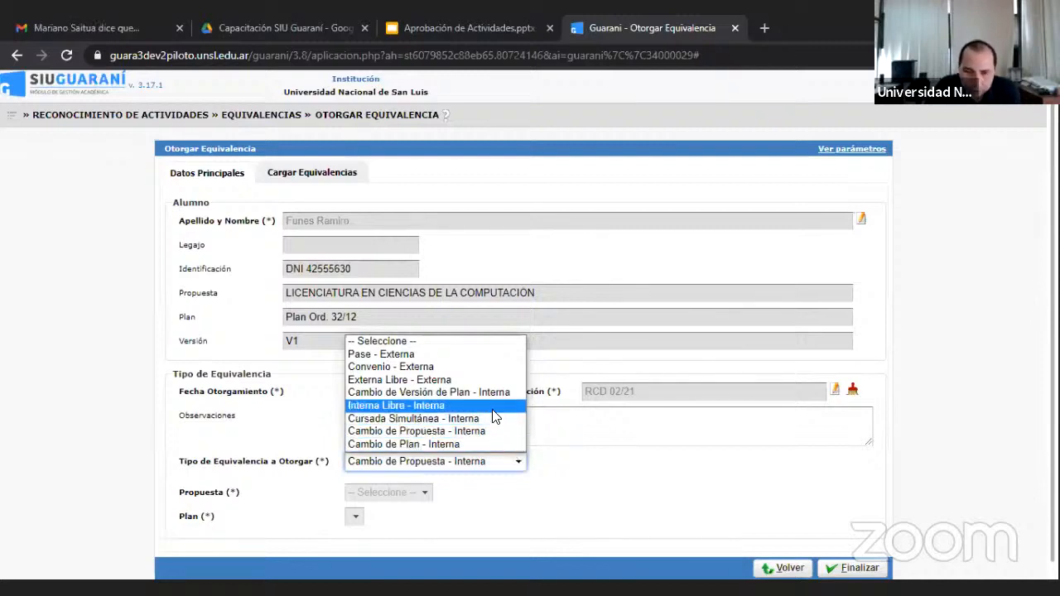
left_click(414, 354)
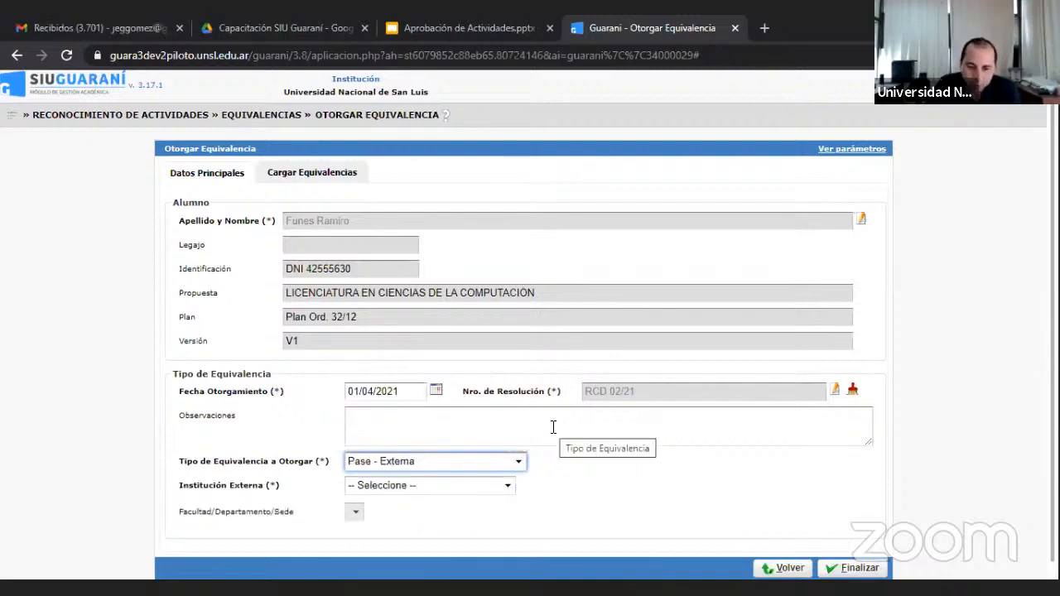
- Reselect Universidad Nacional de Córdoba as the external institution and Facultad de Ingeniería as its faculty
left_click(507, 489)
left_click(472, 514)
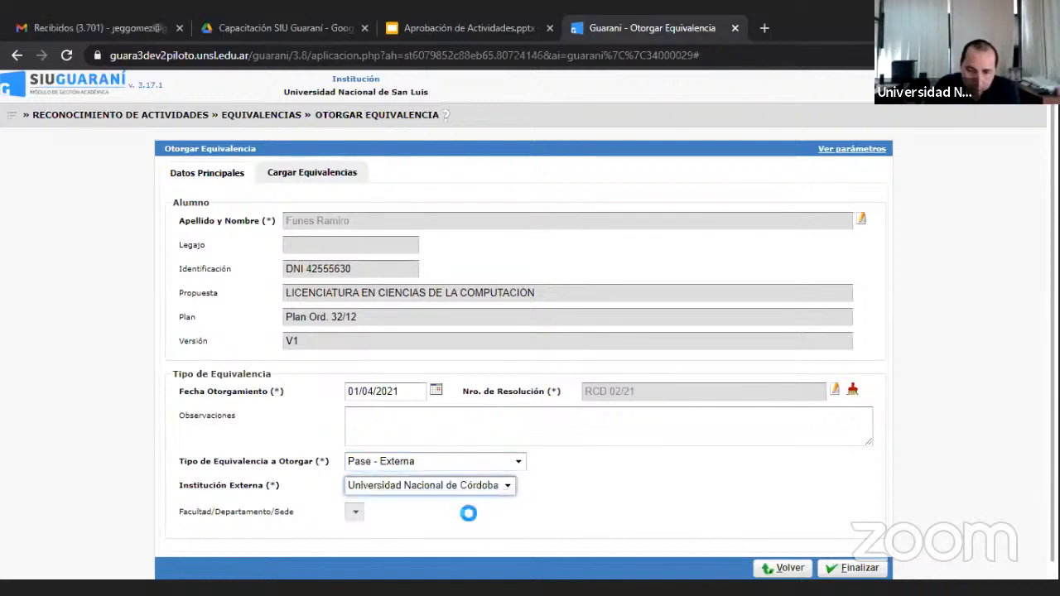
left_click(457, 513)
left_click(409, 535)
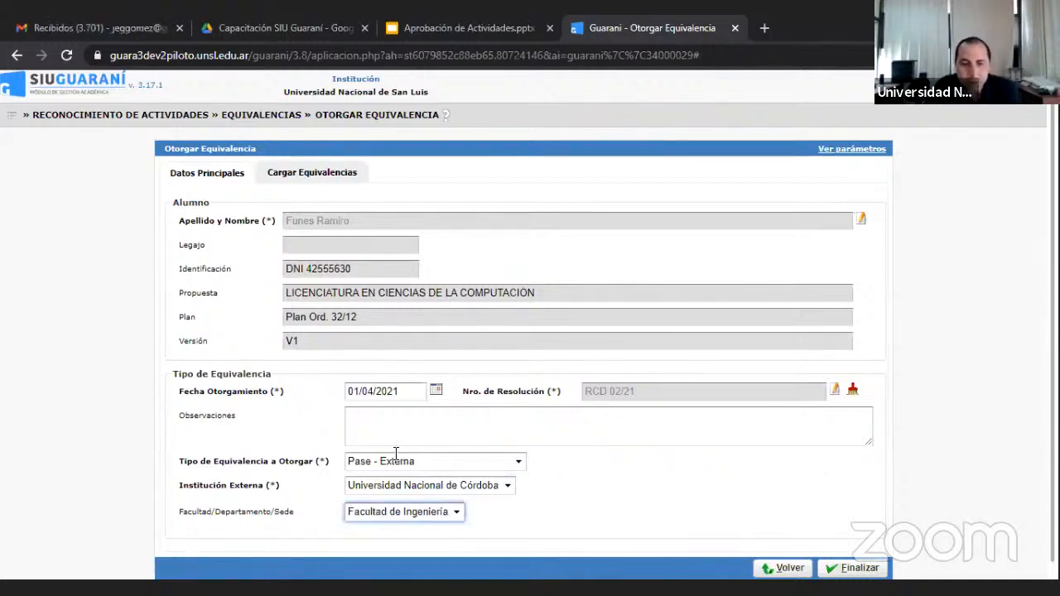
- Start a new equivalence entry for the activity AUTOMATAS Y LENGUAJES with type Equivalencia de Regularidad
left_click(320, 176)
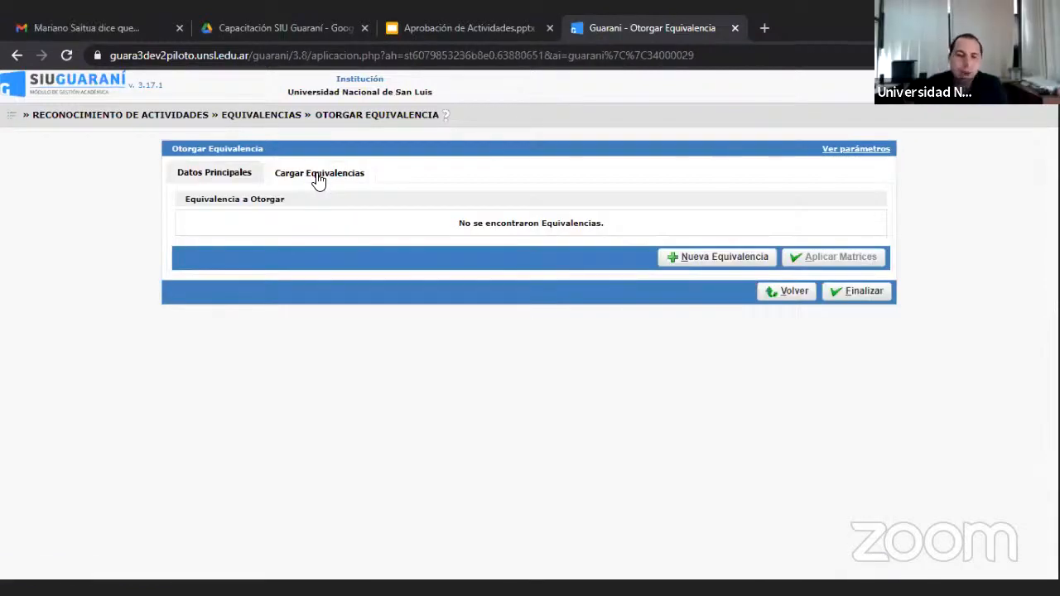
left_click(696, 258)
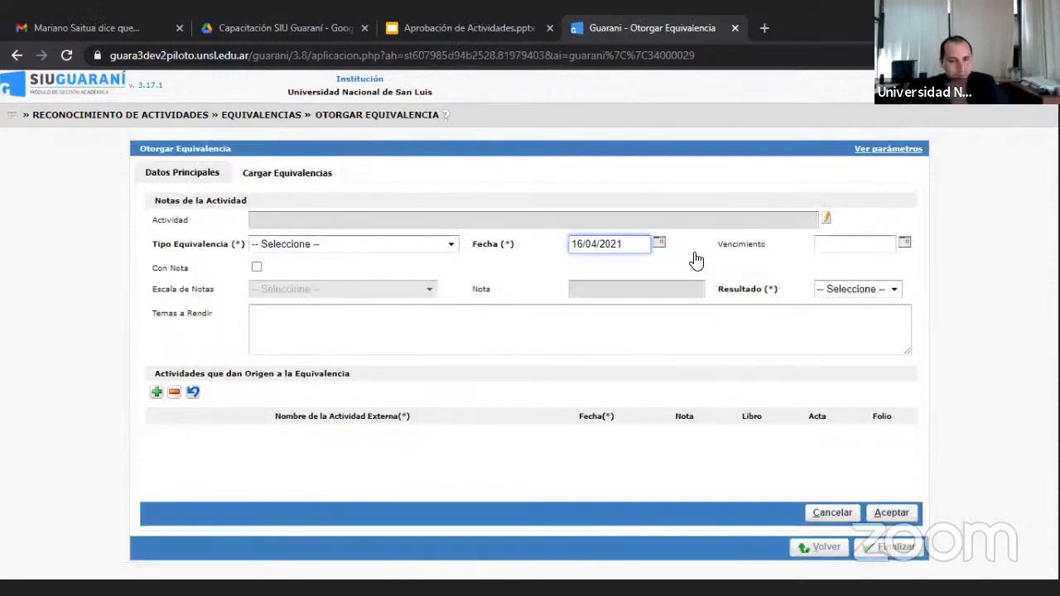
left_click(827, 218)
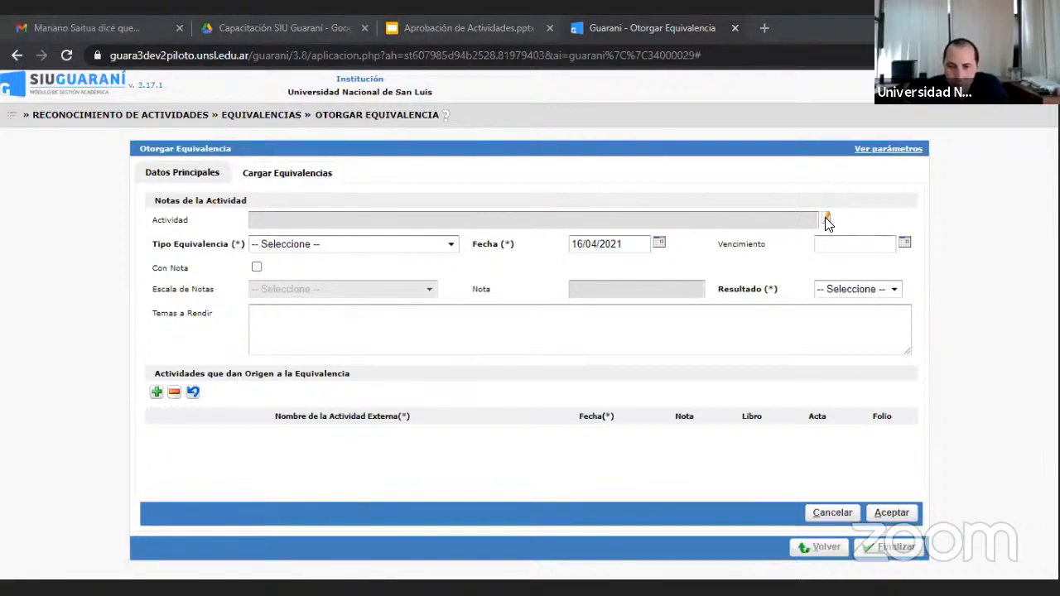
left_click(827, 220)
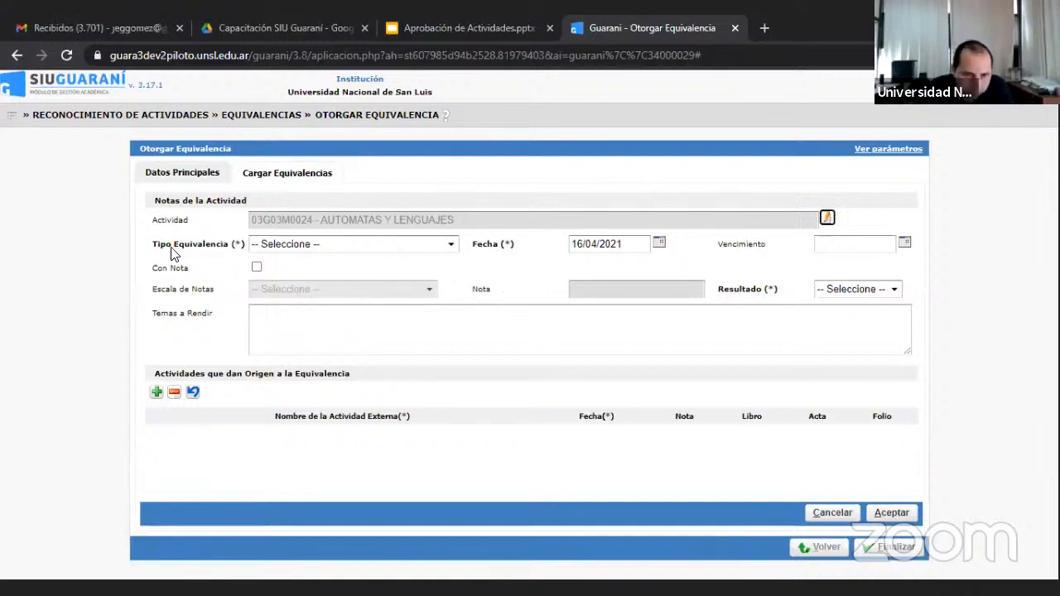
left_click(450, 247)
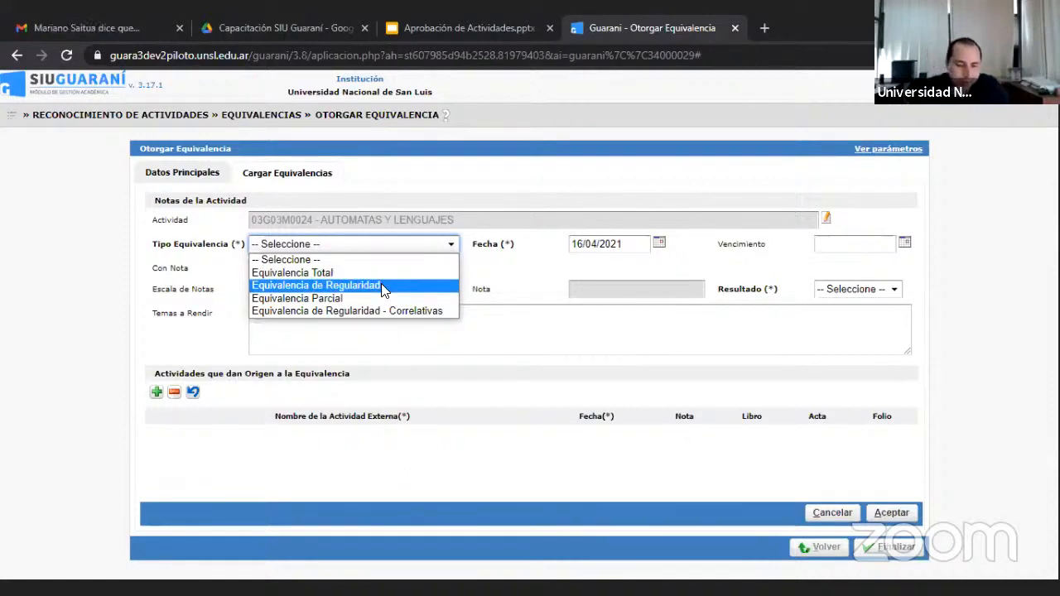
left_click(383, 289)
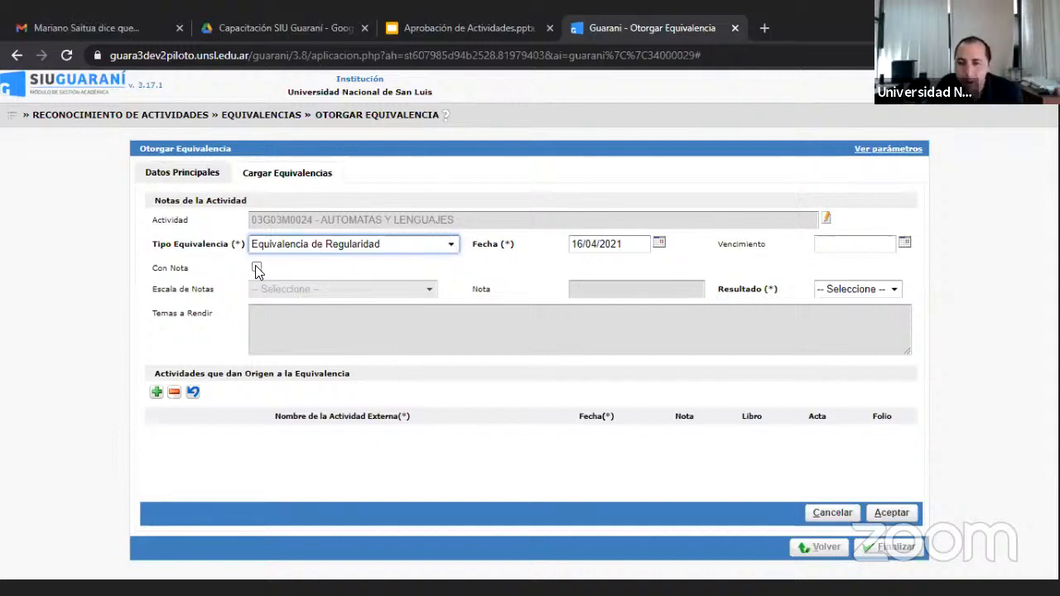
- Mark the equivalence as graded, using the scale Continua - Aprobación >= 7 and a grade of 8
left_click(897, 290)
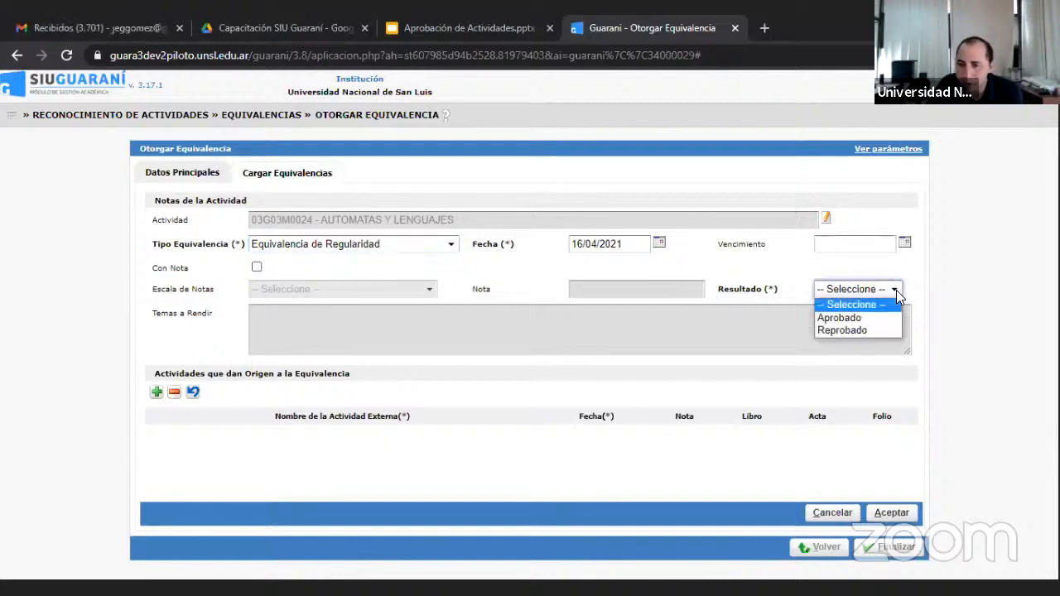
left_click(897, 290)
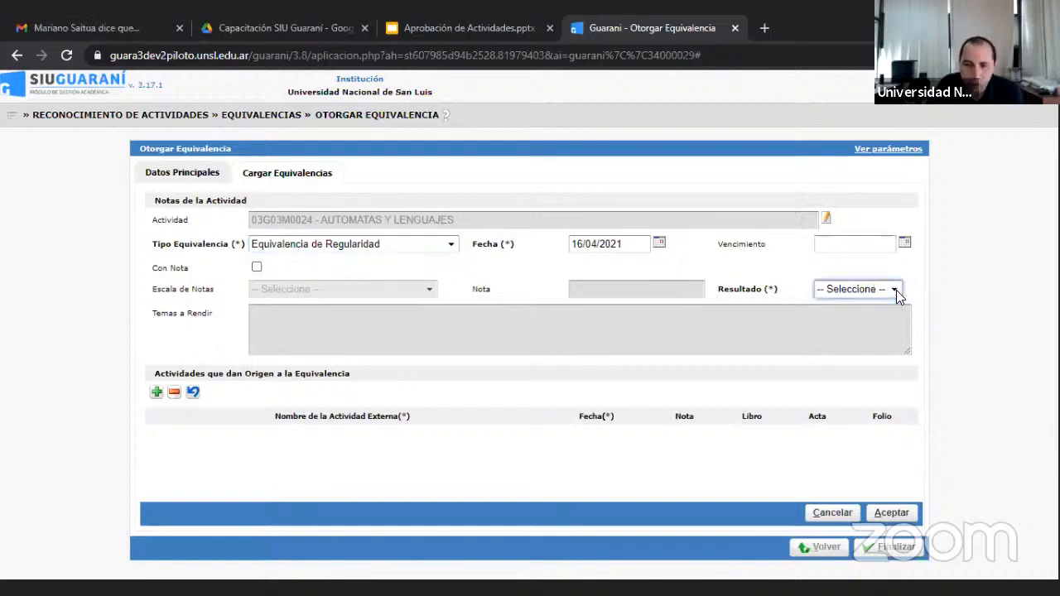
left_click(257, 268)
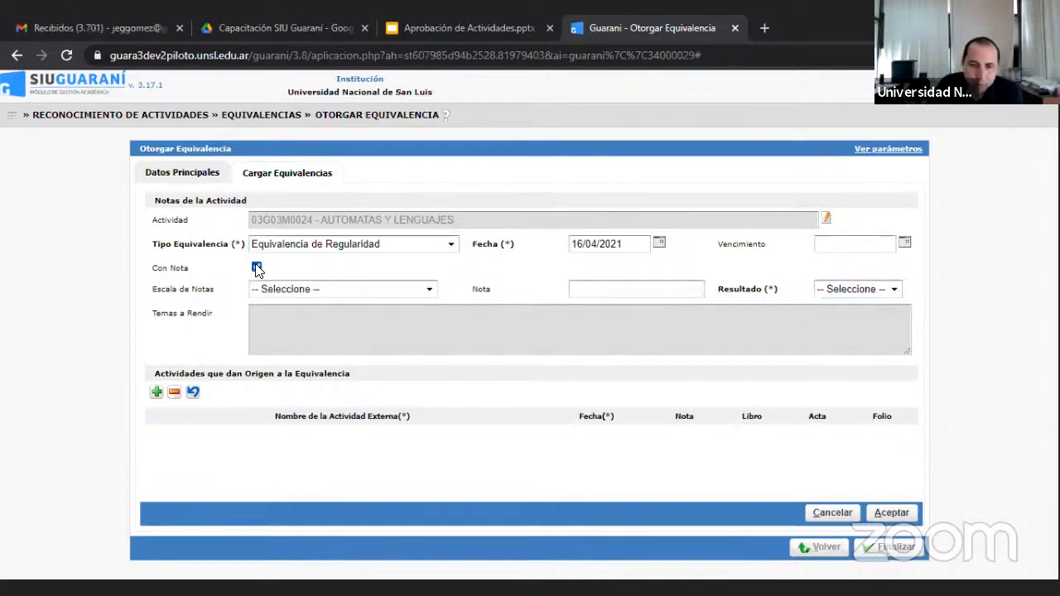
left_click(432, 290)
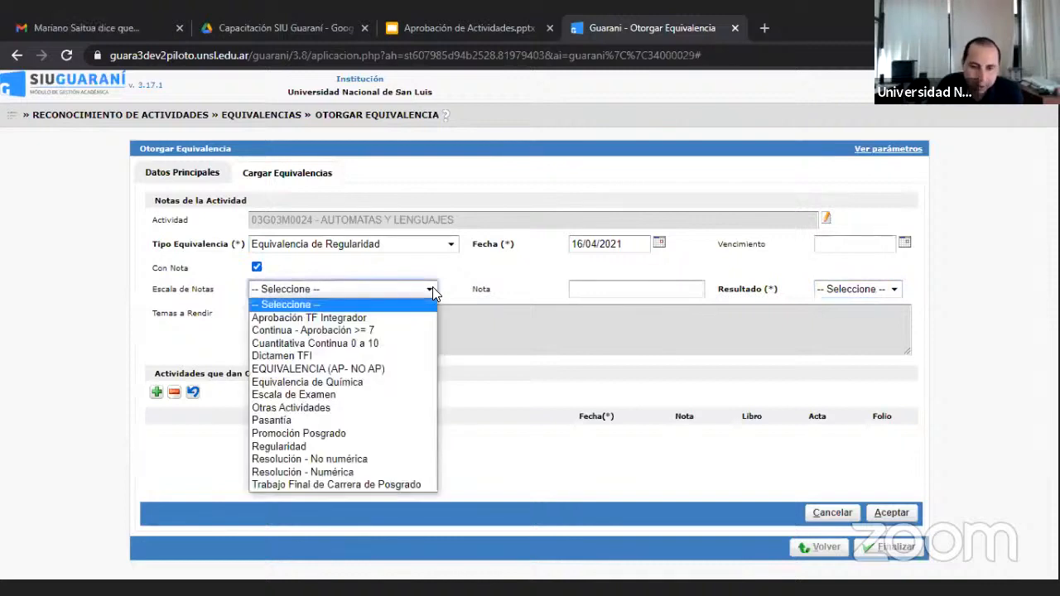
left_click(353, 330)
left_click(600, 288)
type("8")
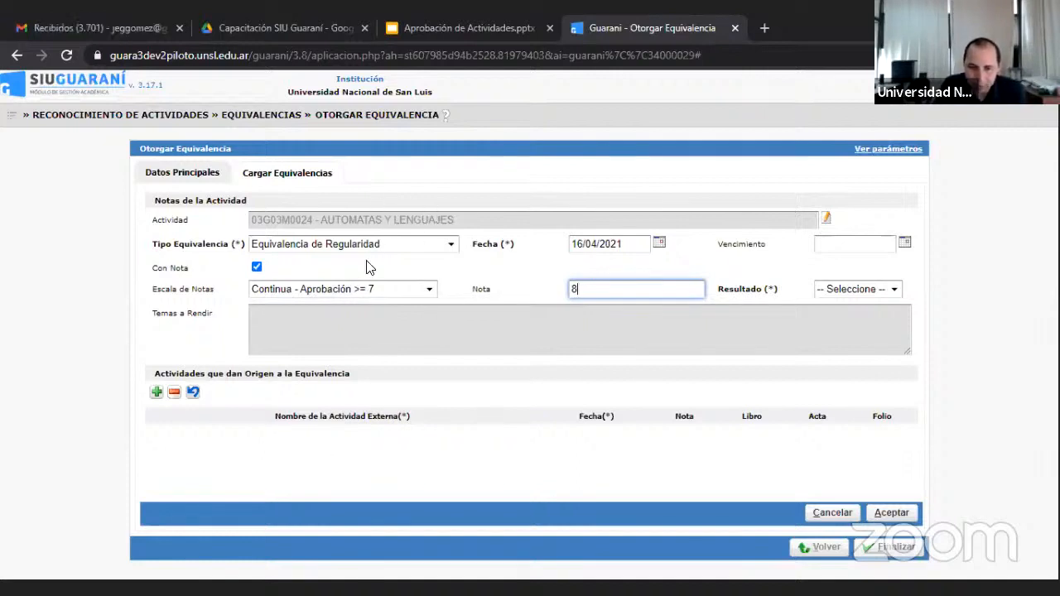
- Add an originating external activity named Automata to the equivalence
left_click(157, 392)
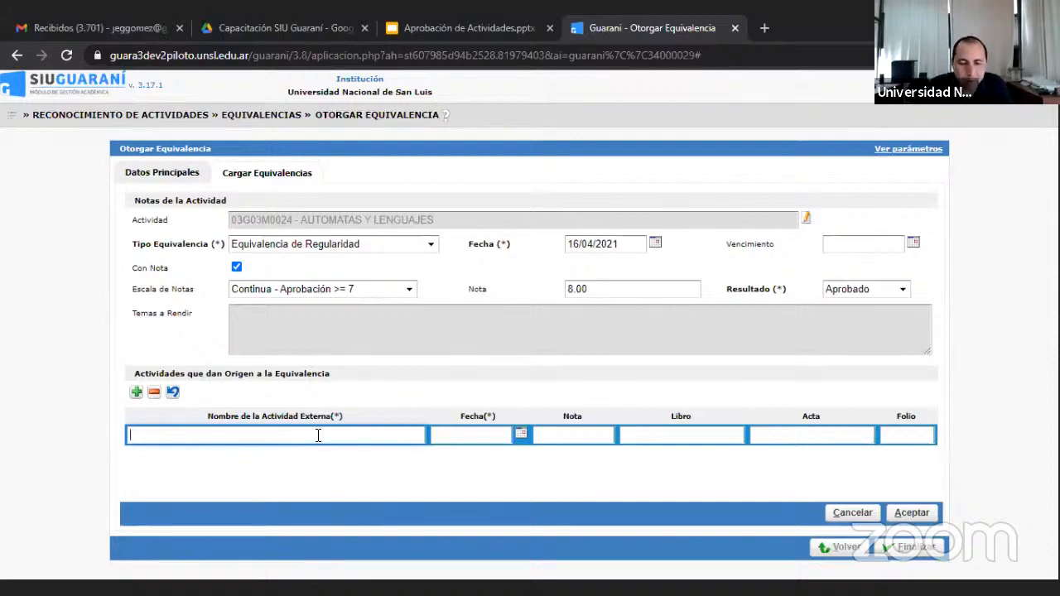
type("Aut")
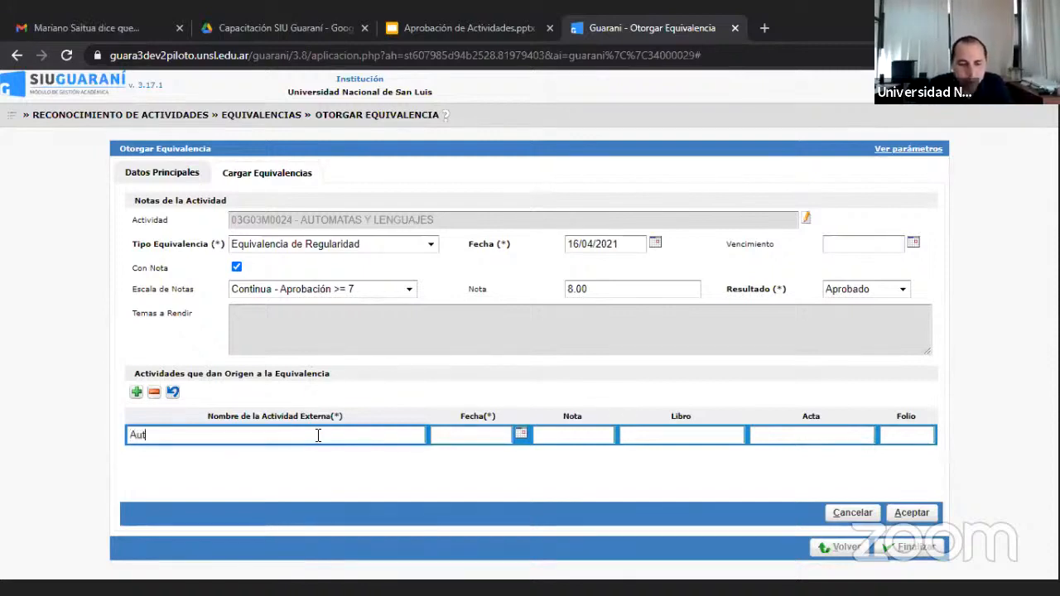
type("omata")
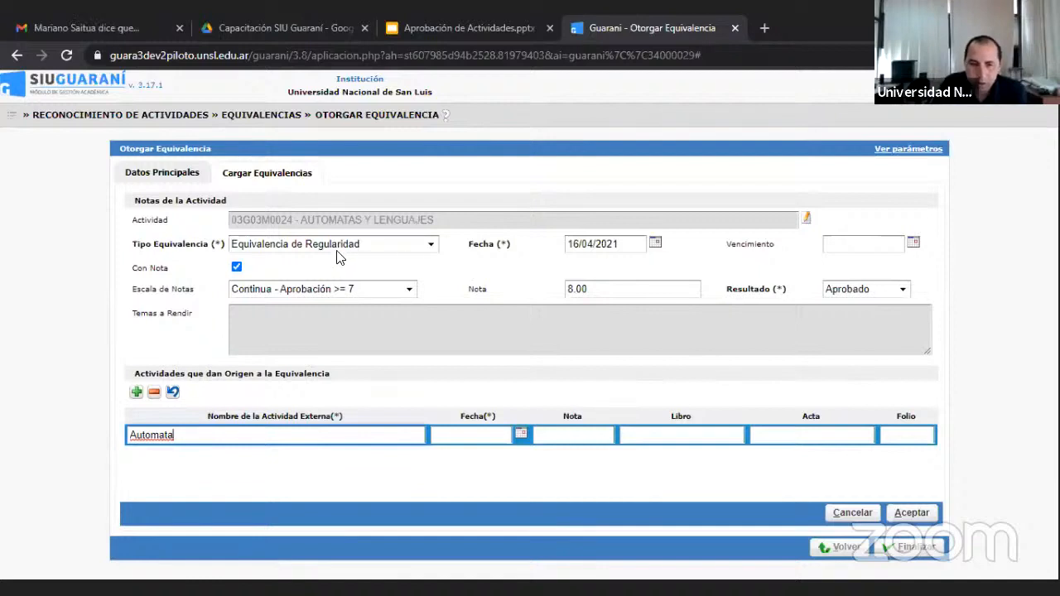
- Change the equivalence type of AUTOMATAS Y LENGUAJES to Equivalencia Parcial, leaving the topics to examine blank
left_click(431, 246)
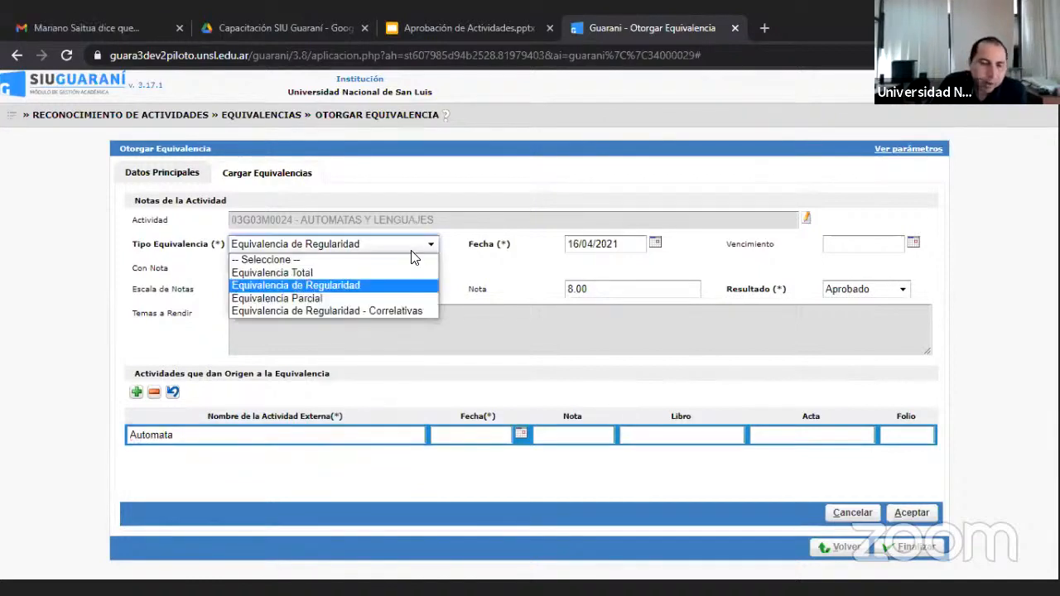
left_click(311, 299)
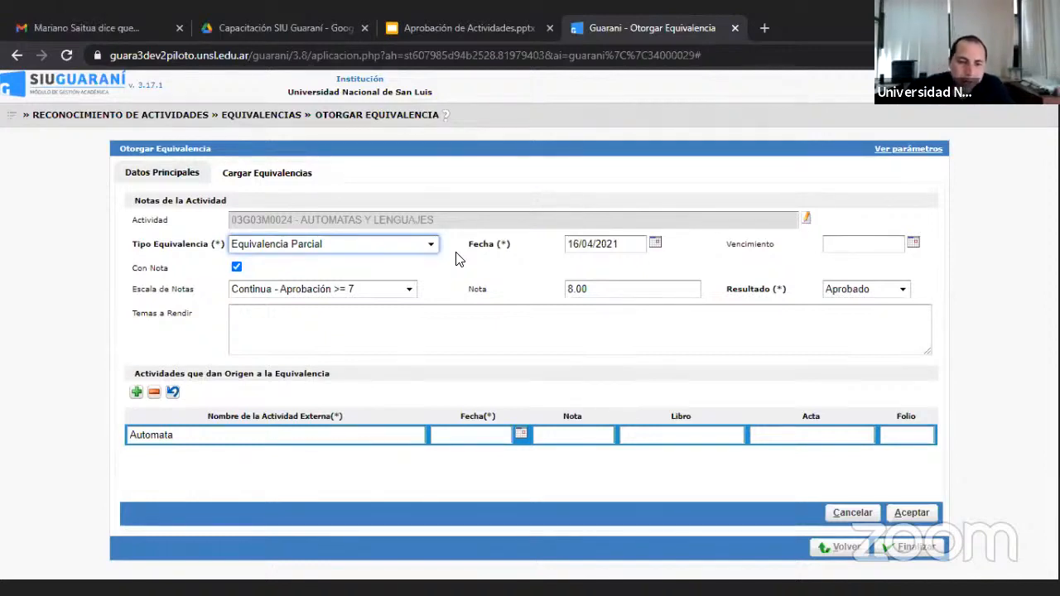
left_click(324, 315)
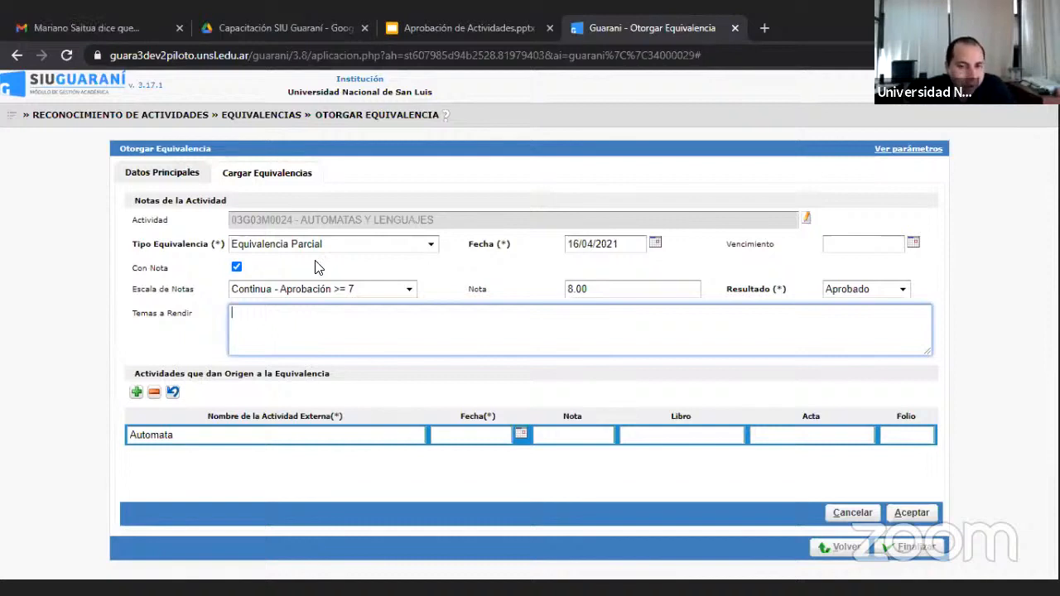
left_click(430, 250)
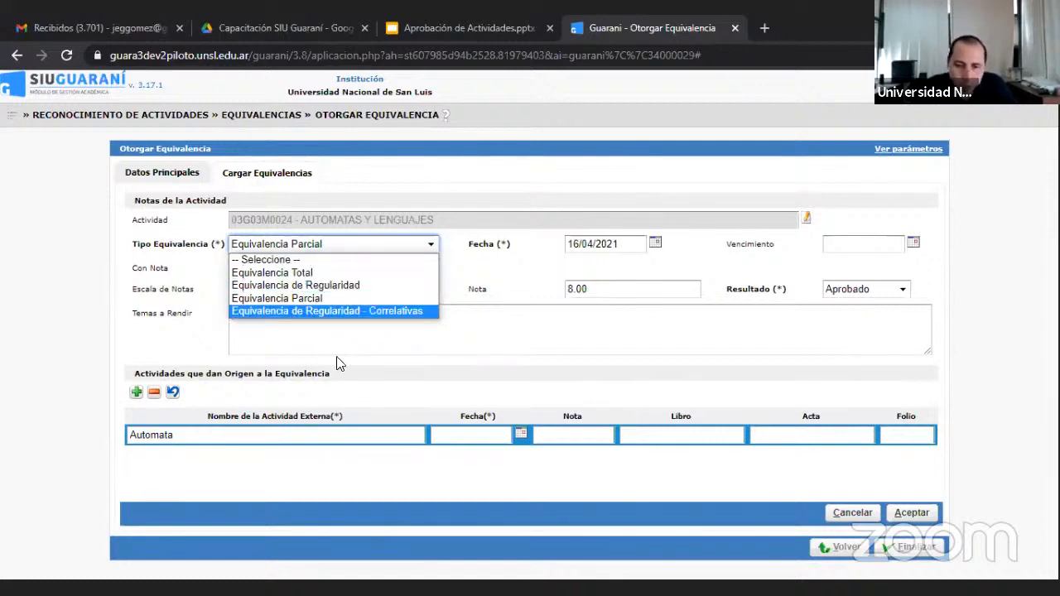
left_click(515, 345)
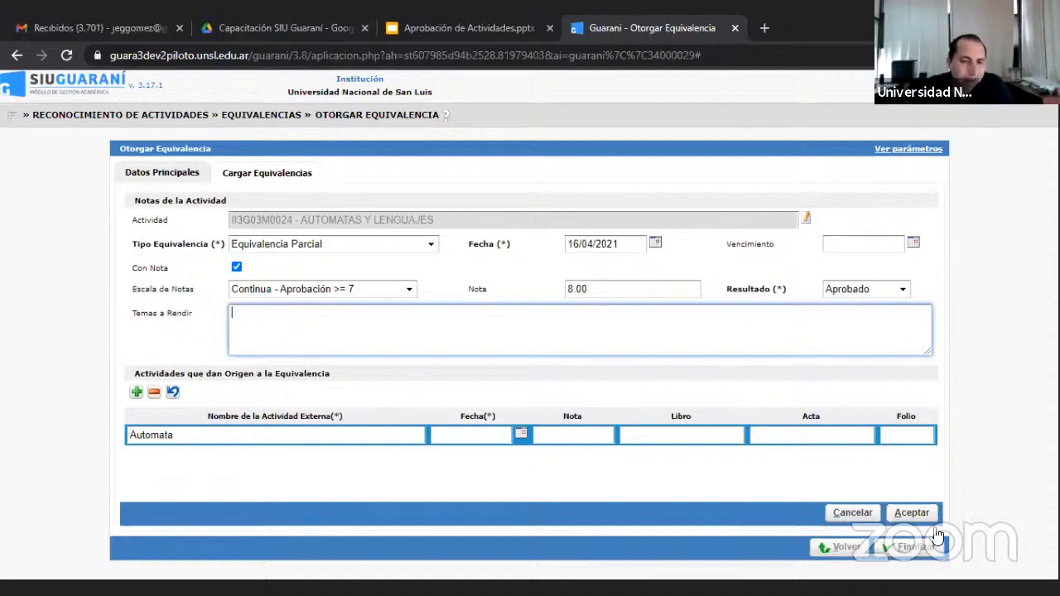
- Bring up the Equivalencias operations within Reconocimiento de Actividades
left_click(11, 116)
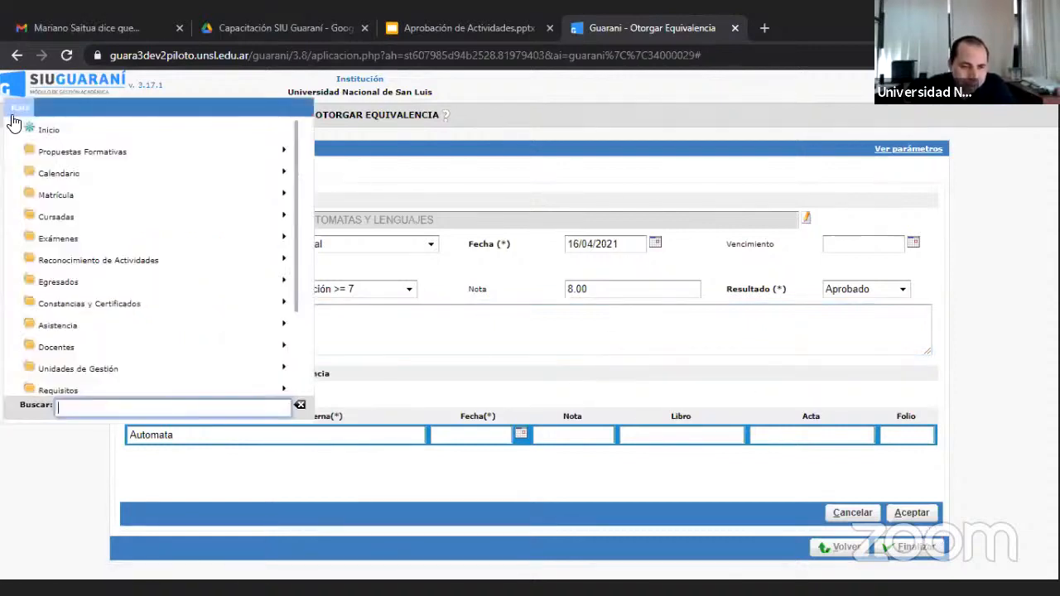
left_click(86, 260)
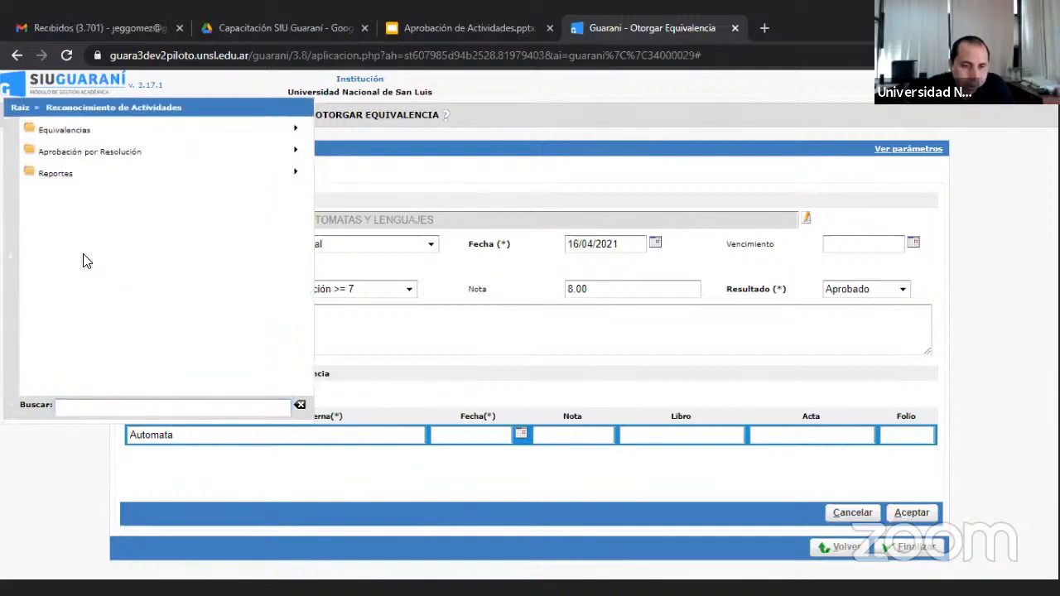
left_click(85, 132)
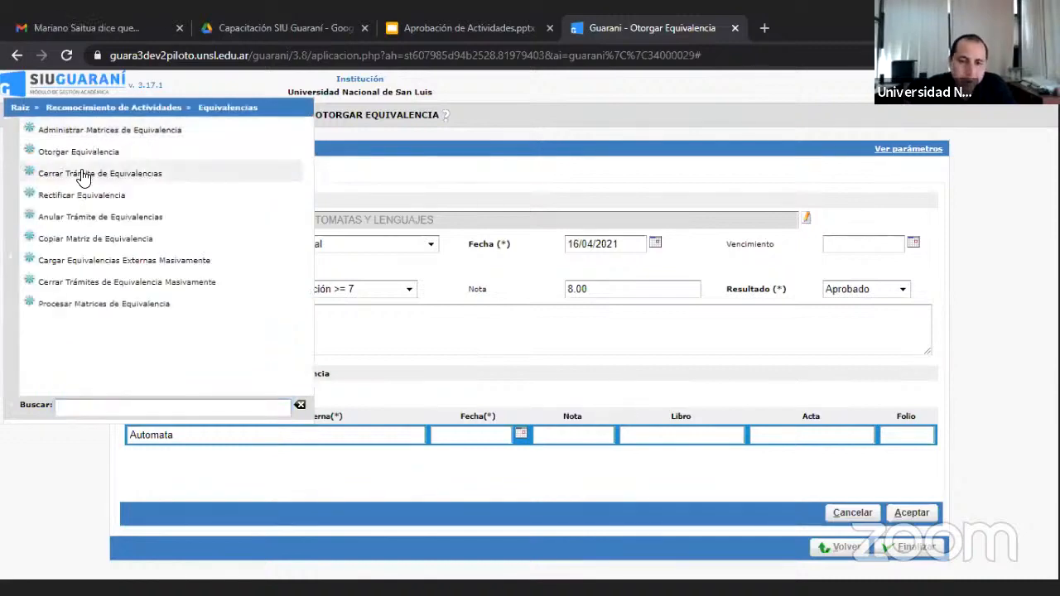